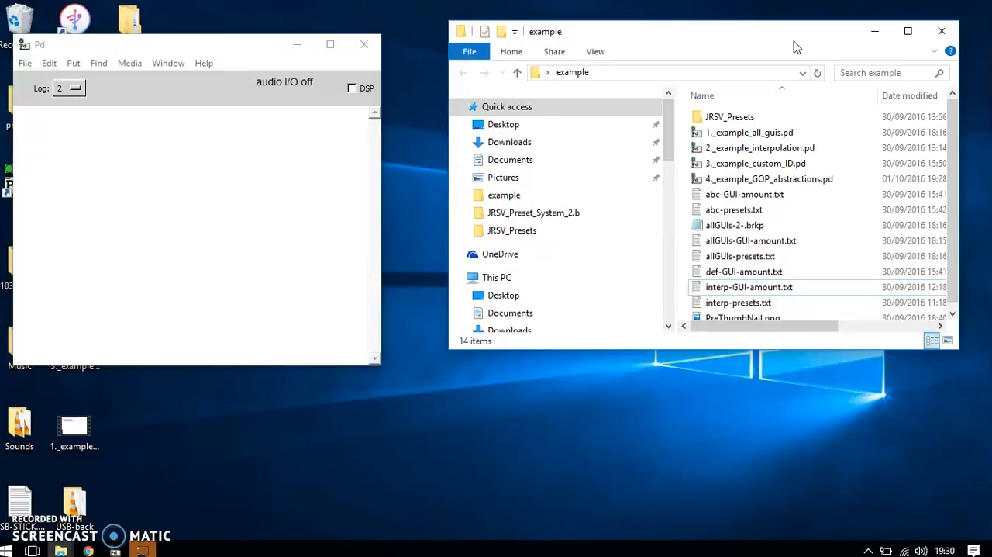
Create a new empty patch and widen its window beside the console.
click(322, 168)
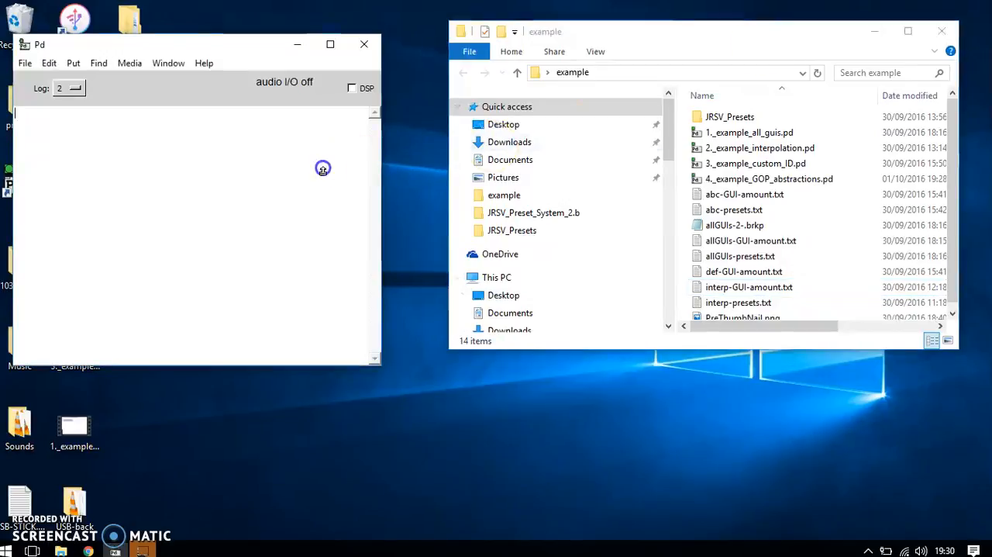
key(ctrl+n)
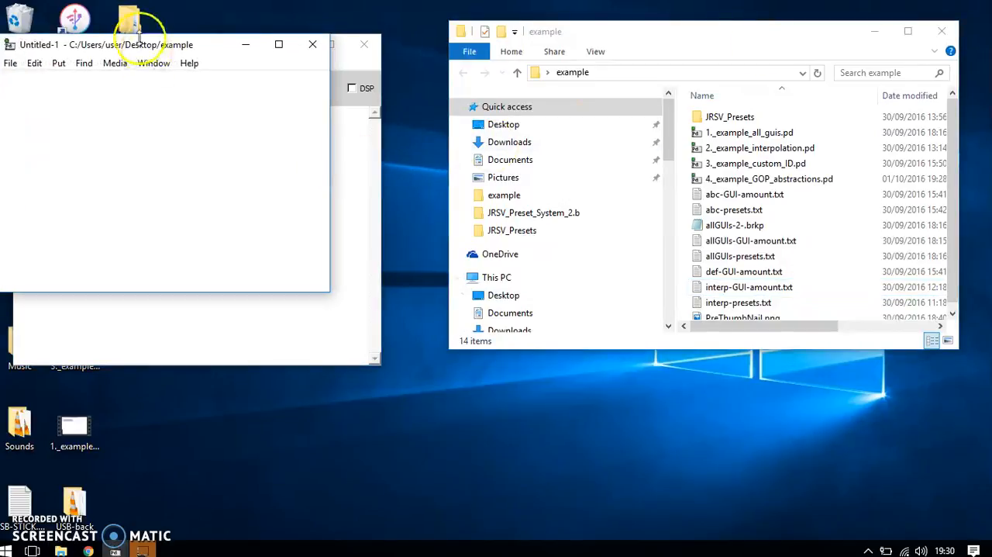
drag(215, 48, 403, 94)
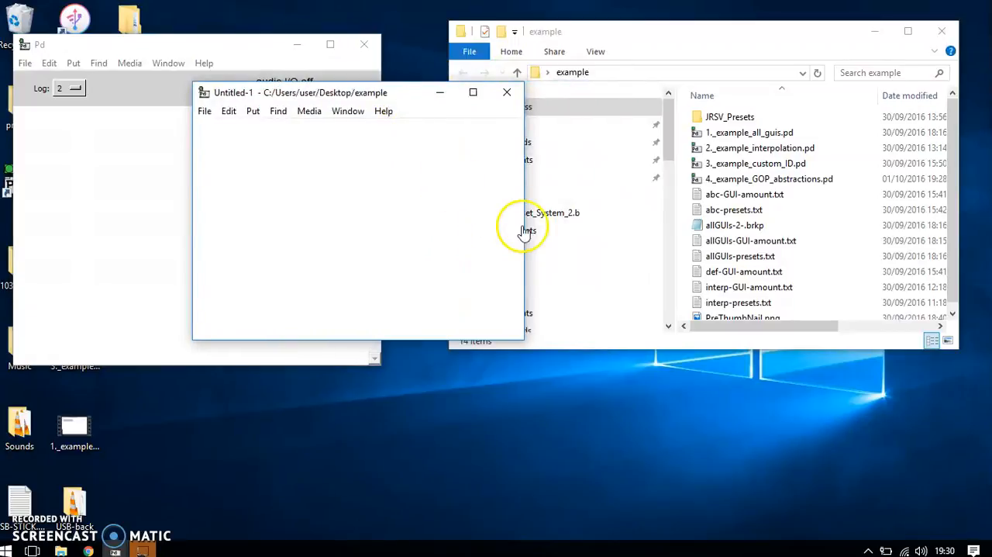
drag(522, 222, 773, 291)
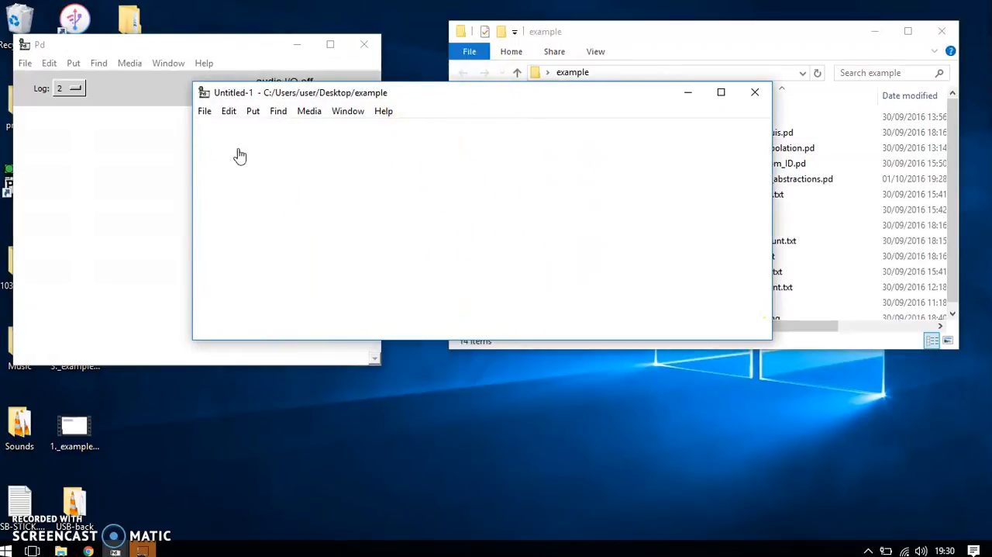
Save the new patch as GRAIN.pd in the example folder.
click(205, 111)
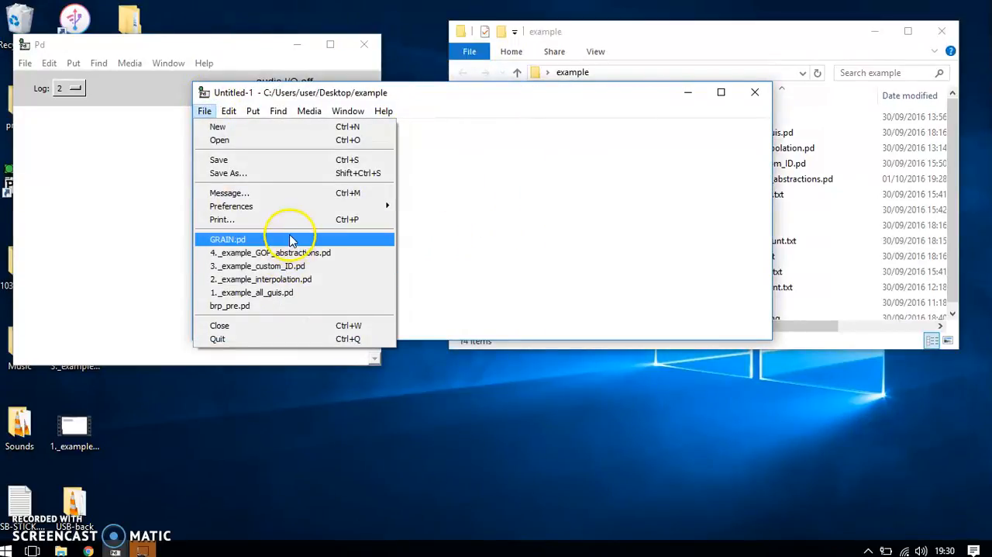
click(261, 173)
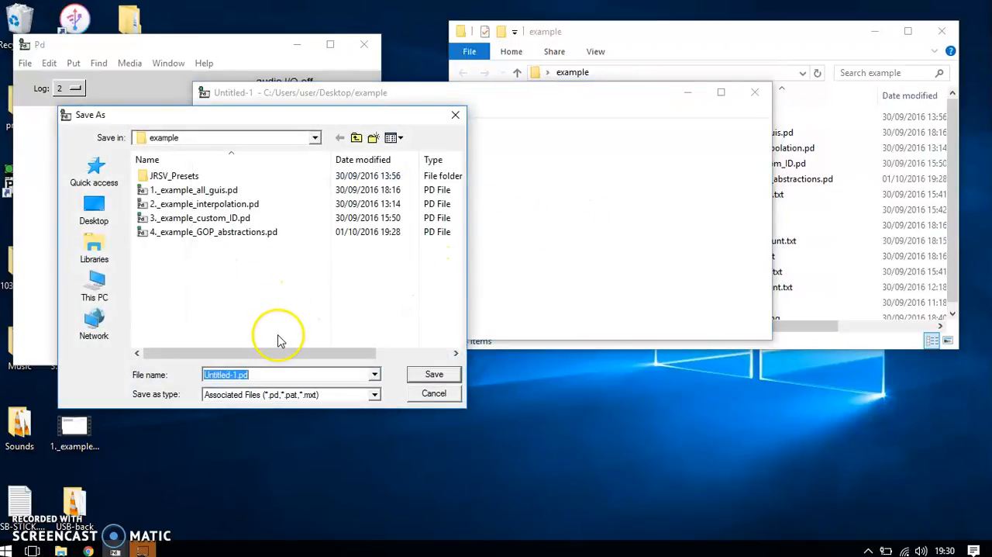
click(281, 340)
key(BackSpace)
key(BackSpace)
key(BackSpace)
key(BackSpace)
key(BackSpace)
key(BackSpace)
key(BackSpace)
text(GAP)
key(BackSpace)
key(BackSpace)
text(RAIN)
click(434, 374)
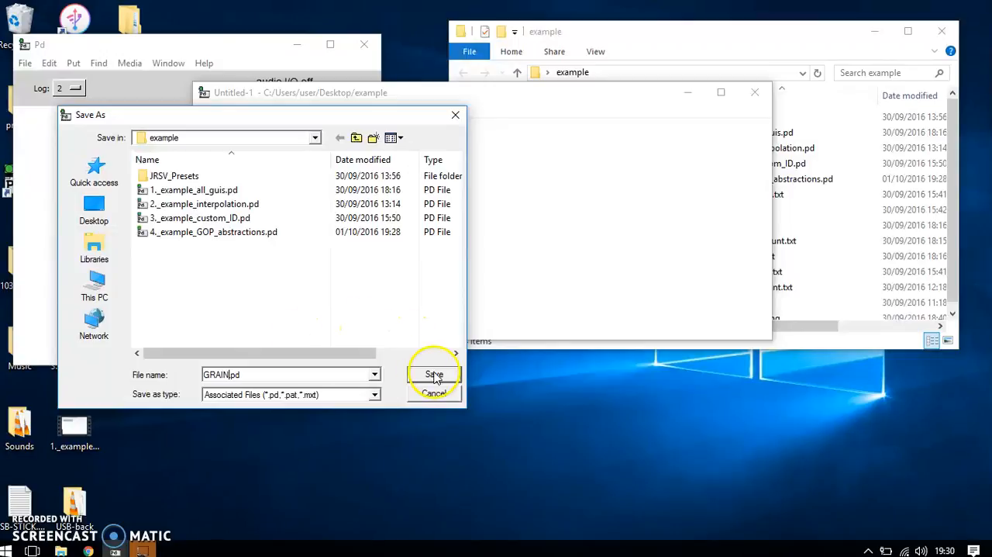
Add a "declare -path JRSV_presets" object in the upper right area of the GRAIN patch.
key(ctrl+1)
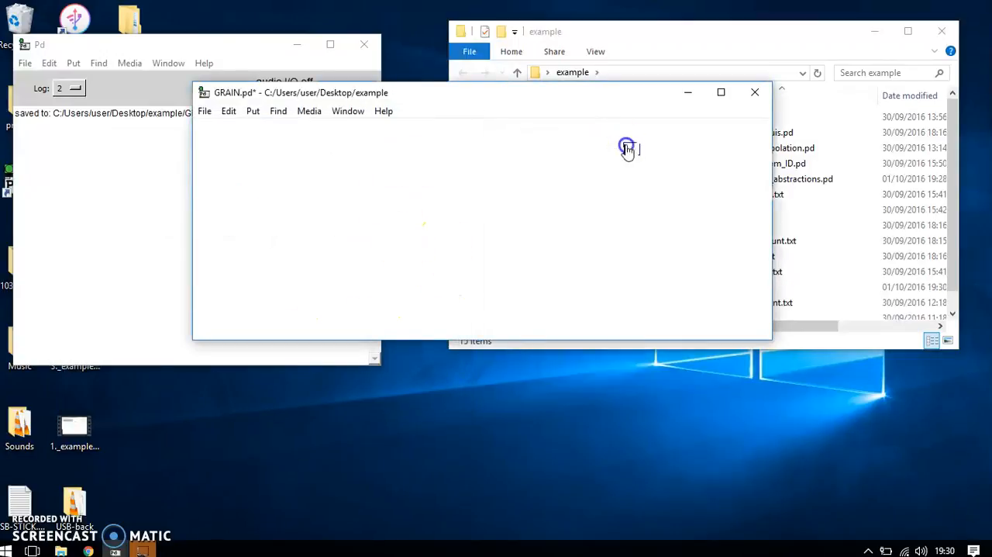
text(declar)
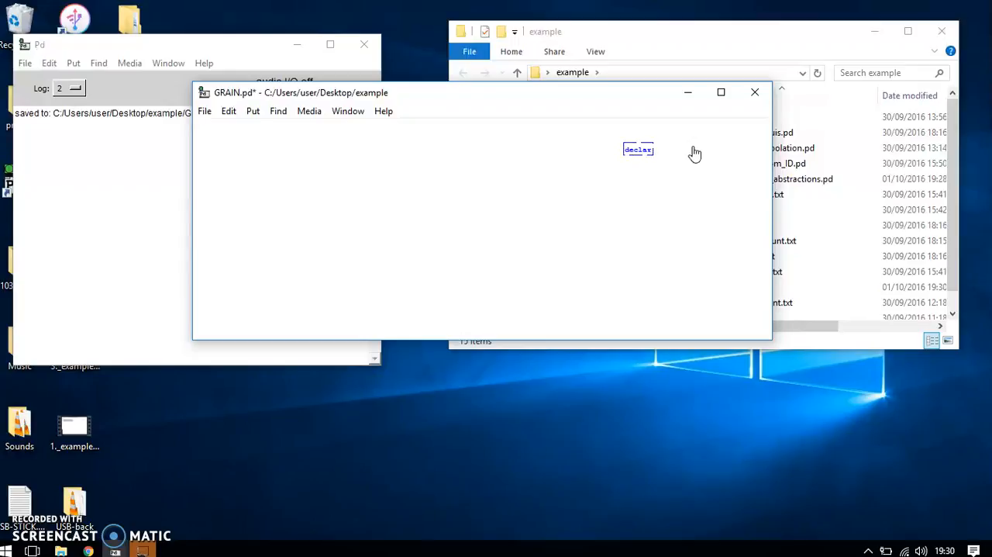
text(e -path)
text( JOSY_pr)
click(697, 184)
drag(698, 160, 685, 155)
Add a GUI-creator object with the ID GRAIN in the upper left area of the patch.
click(372, 235)
click(296, 152)
key(ctrl+1)
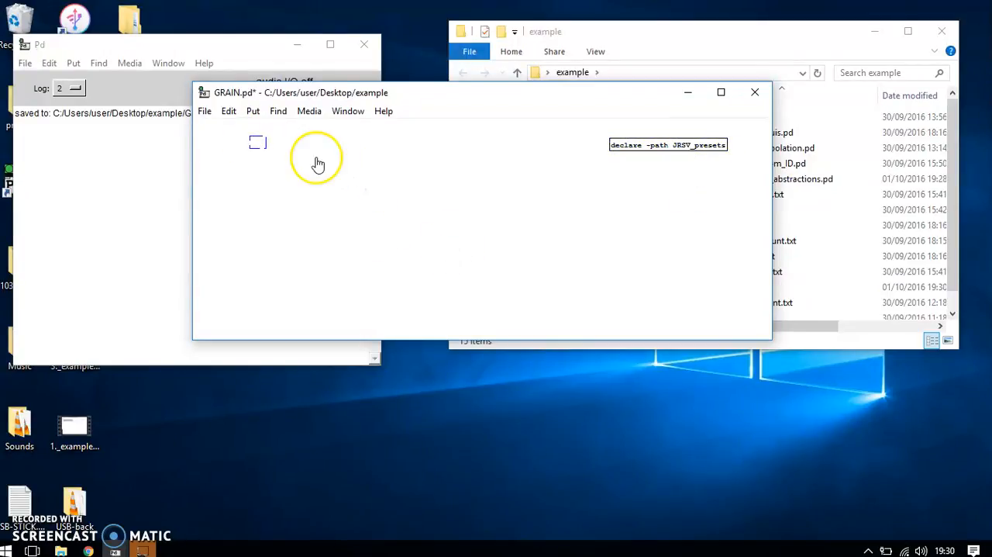
text(GUI-creator GRAIN)
click(321, 167)
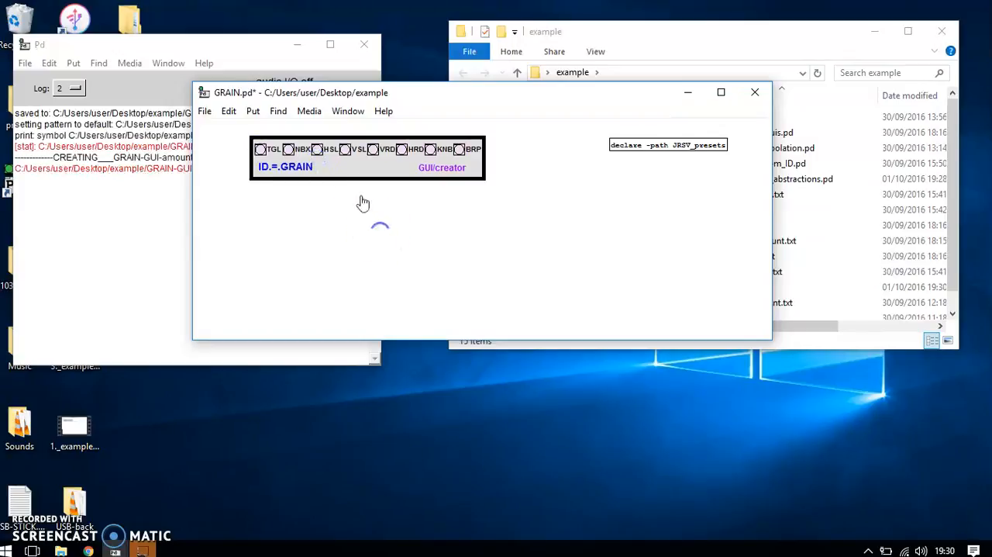
Make the patch window taller and generate six vertical sliders (VSL) with the GUI creator.
click(622, 338)
drag(622, 340, 622, 506)
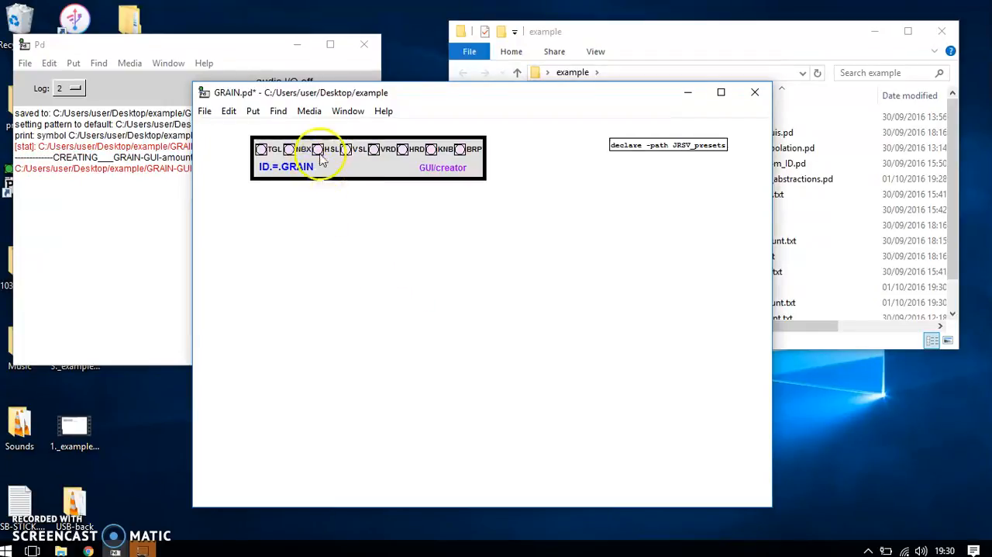
click(349, 150)
click(349, 151)
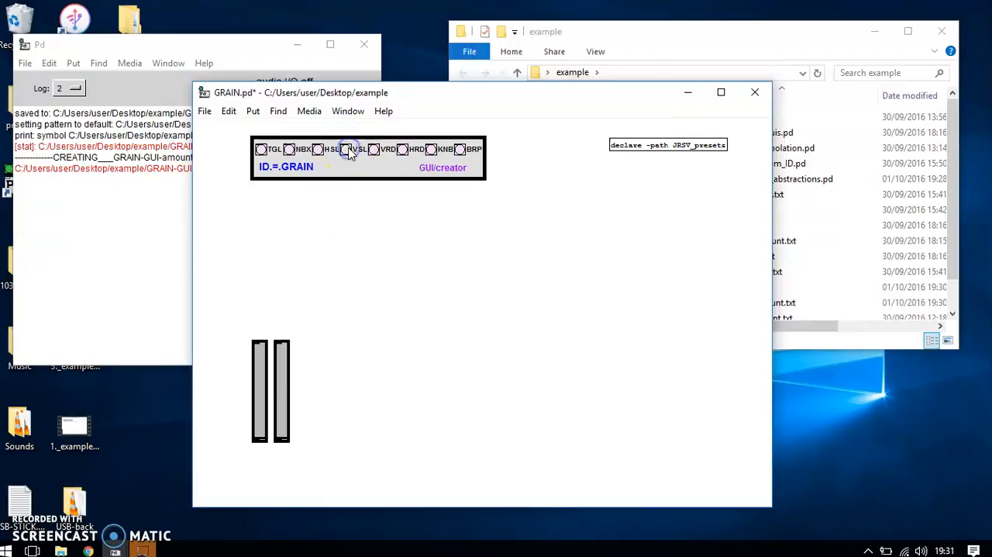
click(349, 150)
click(349, 150)
click(349, 150)
click(349, 150)
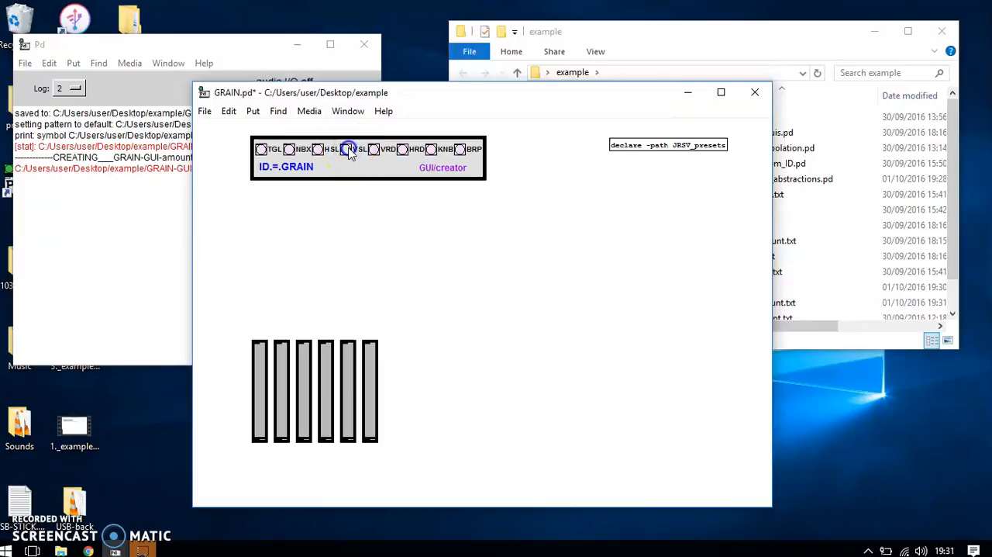
Enable Graph-On-Parent for the GRAIN canvas with an X size of 200 and a Y size of 160.
right_click(535, 300)
click(535, 298)
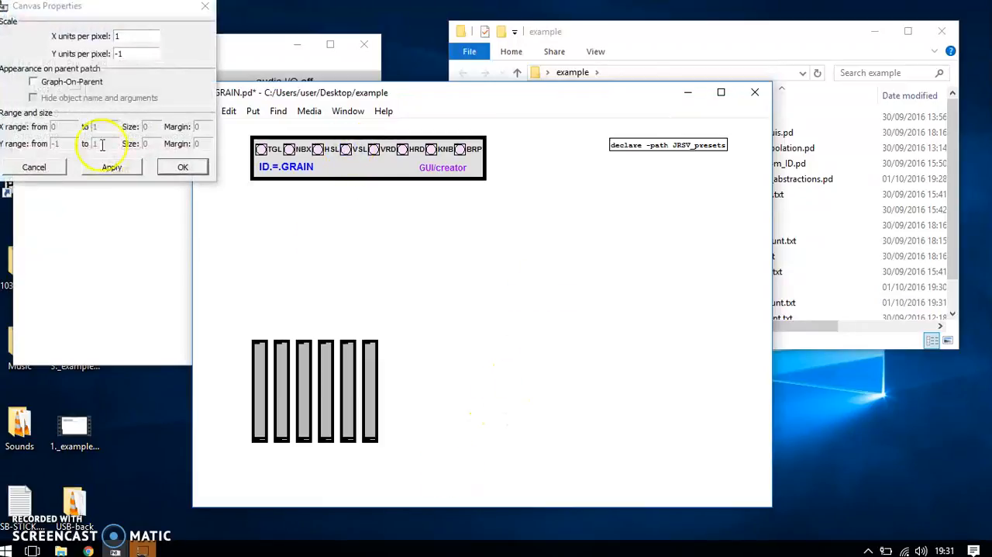
click(34, 82)
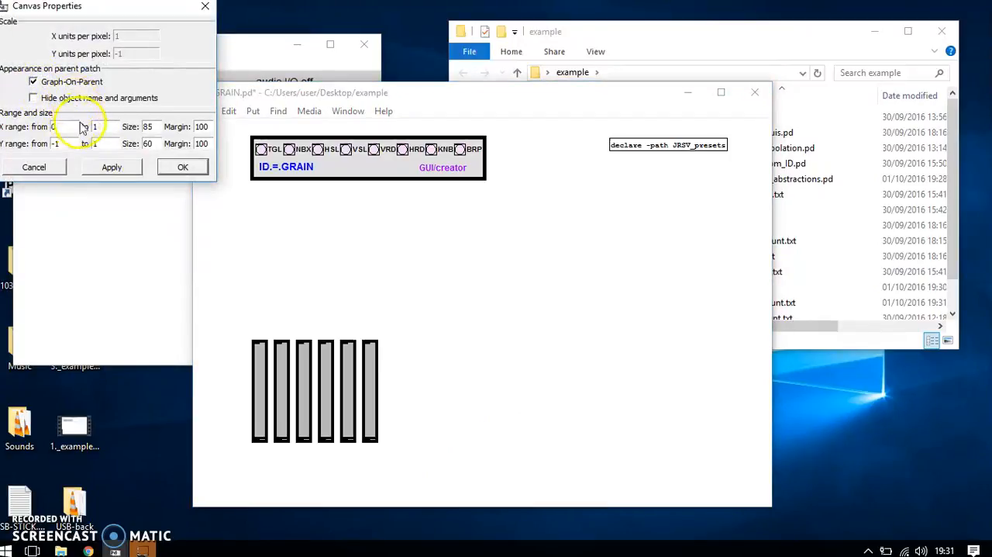
double_click(140, 127)
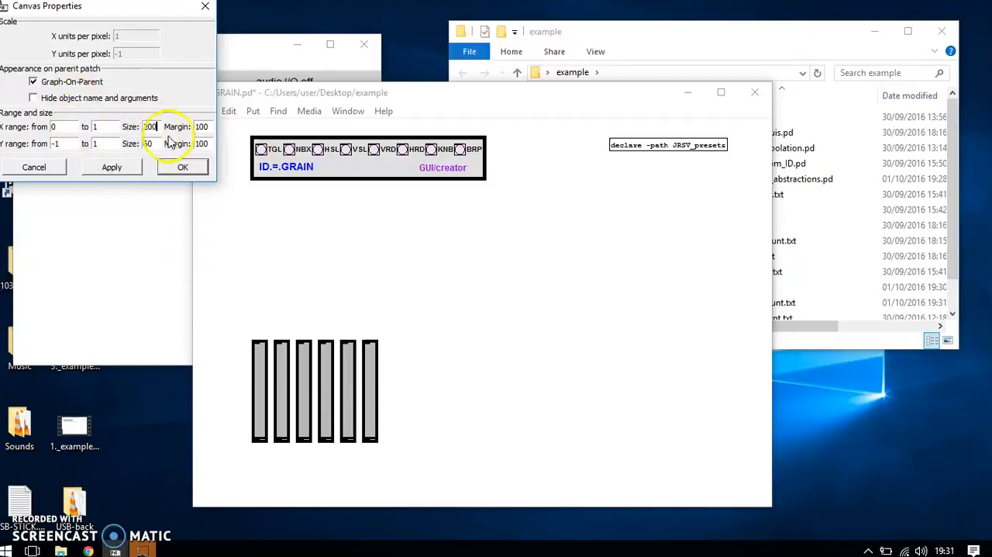
double_click(128, 144)
text(1)
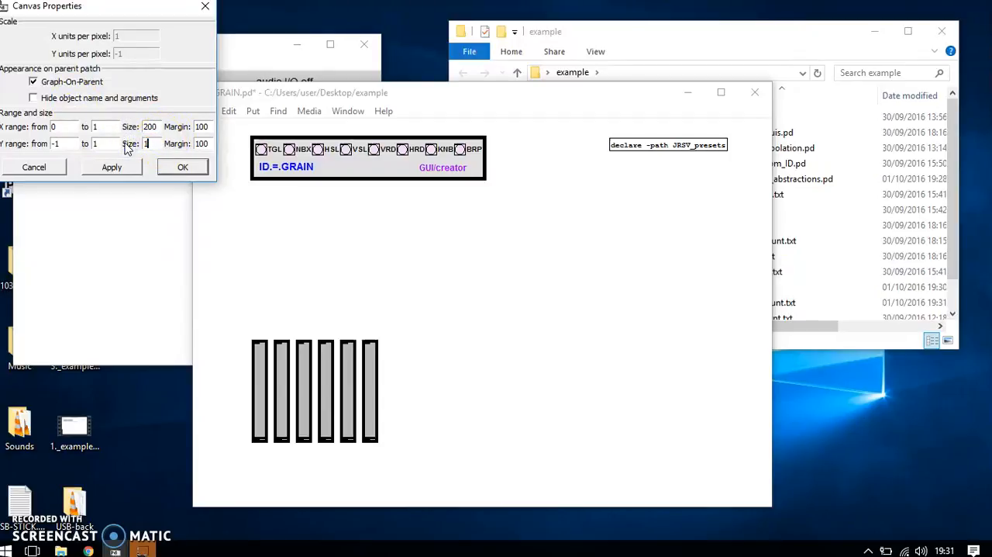
text(60)
click(126, 167)
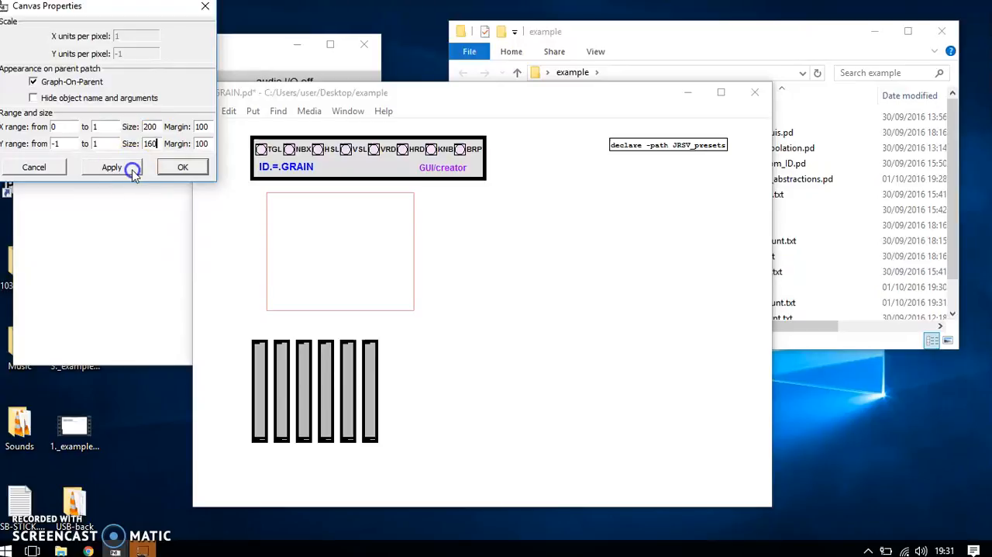
click(184, 169)
Move the six sliders inside the red Graph-On-Parent frame, and save and close the GRAIN patch.
drag(405, 336, 283, 259)
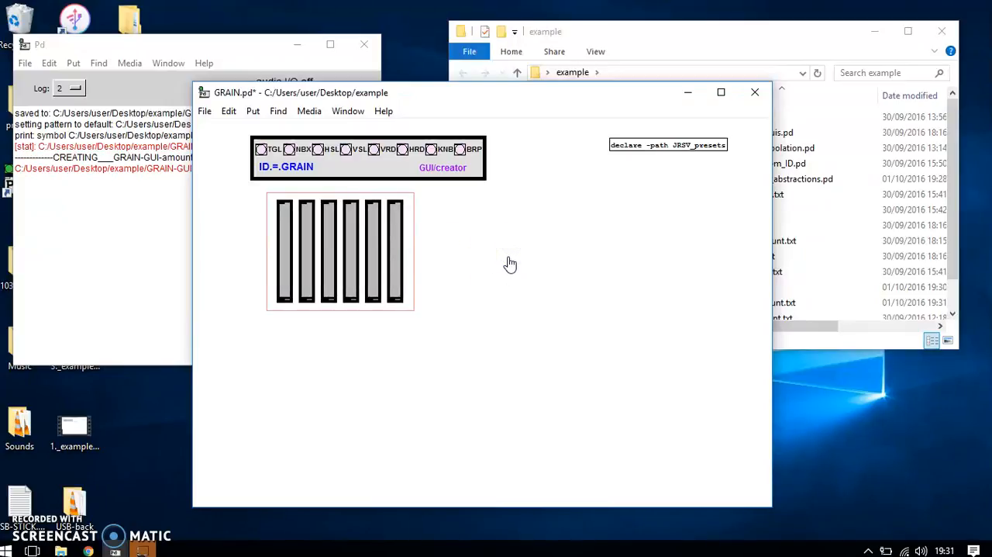
key(ctrl+e)
key(ctrl+e)
click(294, 208)
click(353, 223)
key(ctrl+s)
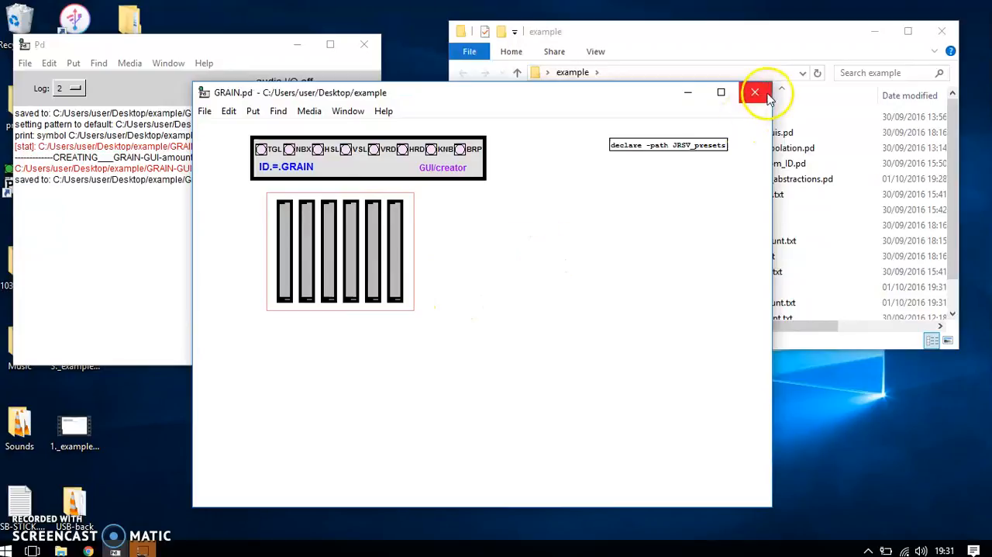
click(755, 92)
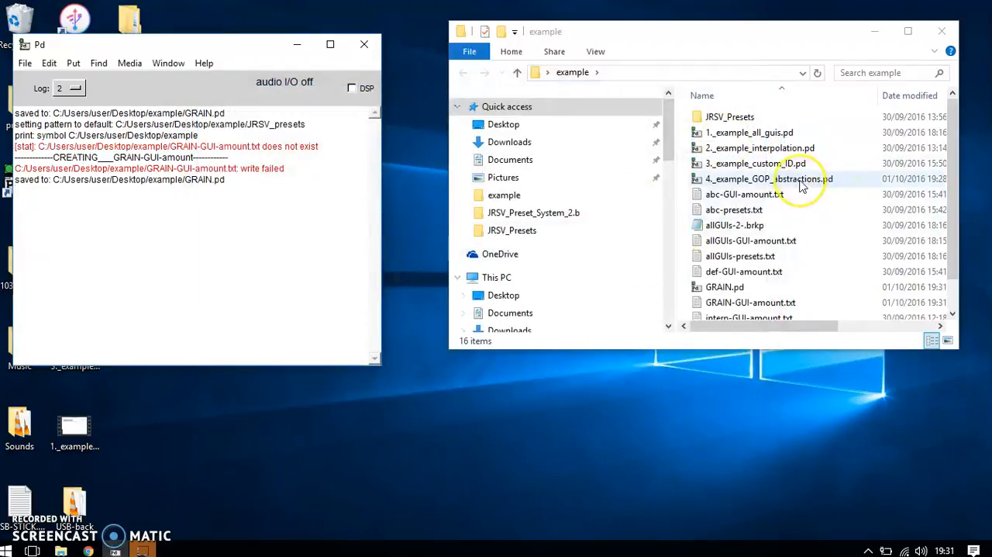
Open 4._example_GOP_abstractions.pd and add a GRAIN object in the lower left area of the patch.
double_click(802, 182)
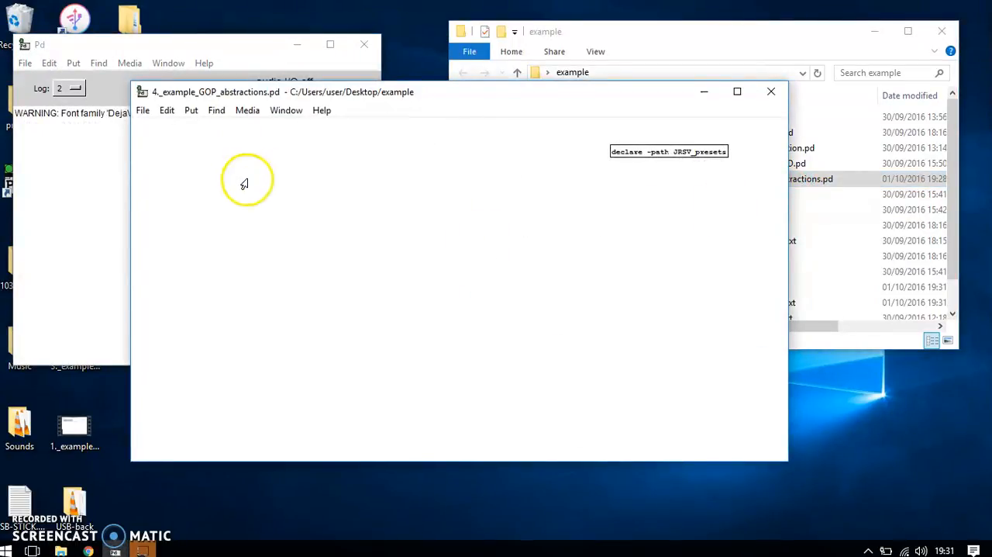
key(ctrl+1)
click(356, 204)
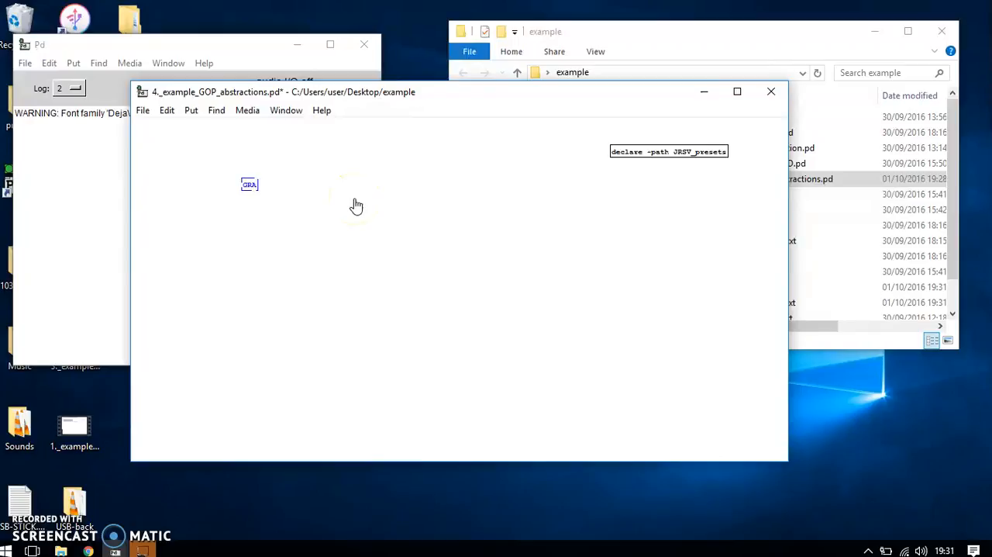
text(GRAIN)
click(431, 293)
drag(350, 264, 301, 360)
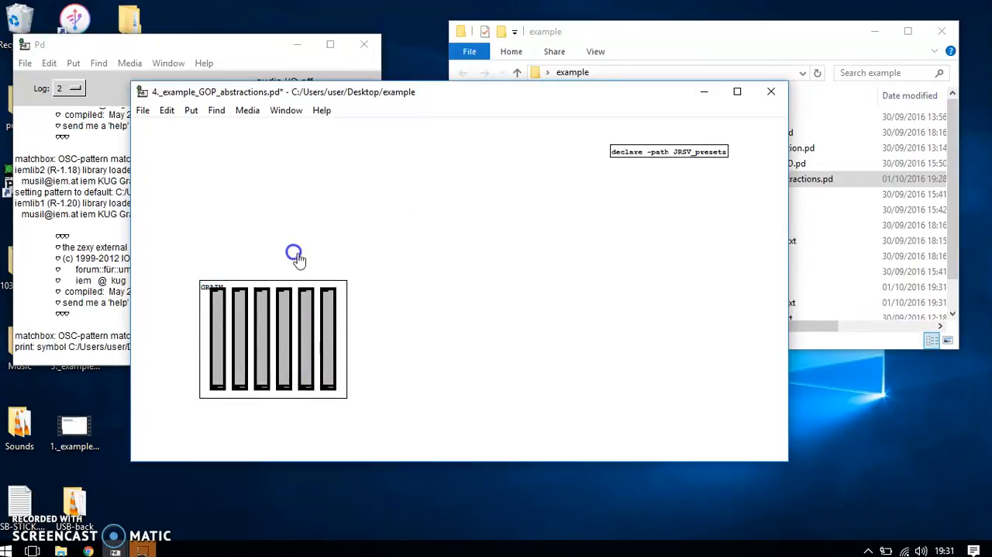
Add a PresetManager object with the ID GOP_test above the GRAIN abstraction.
click(273, 204)
click(260, 166)
key(ctrl+1)
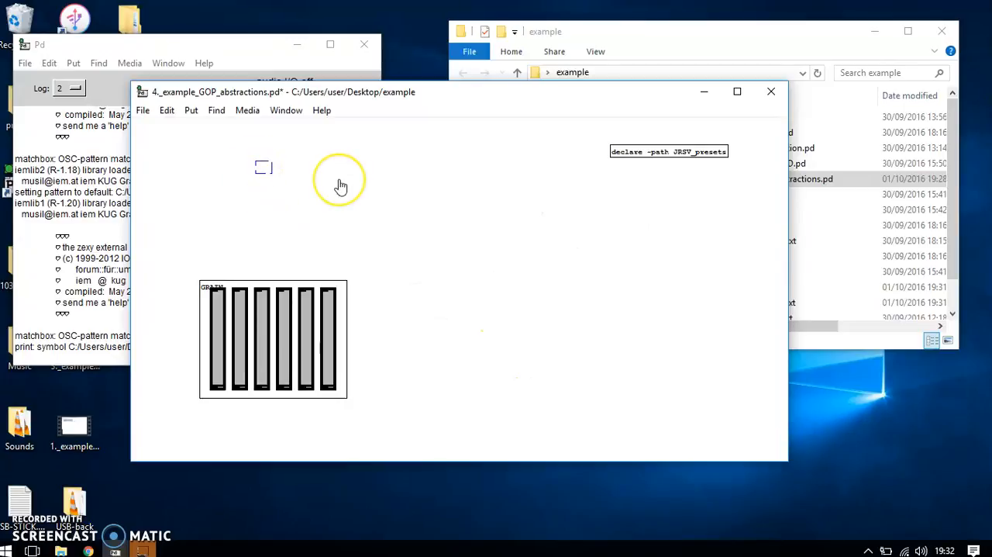
text(PresetMana)
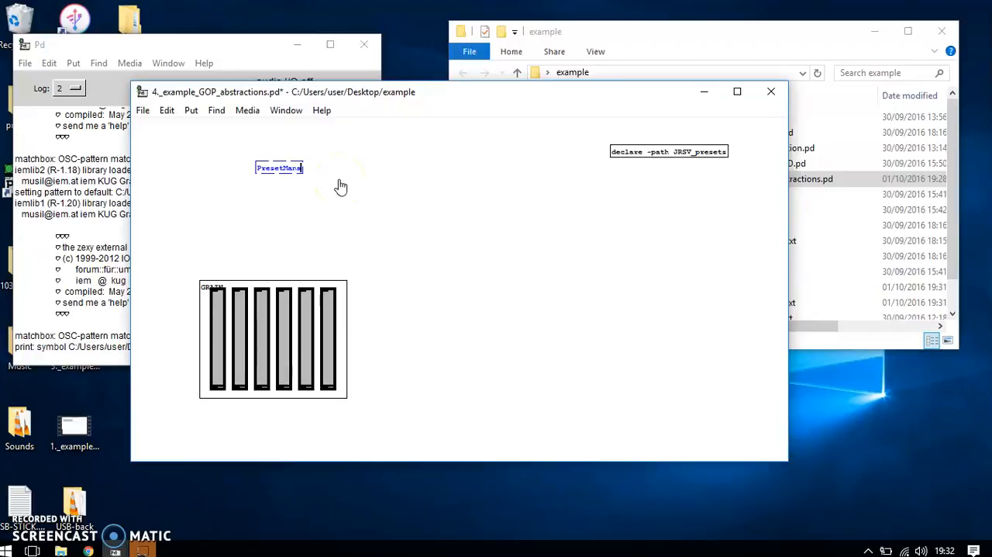
text(ger 0)
click(341, 186)
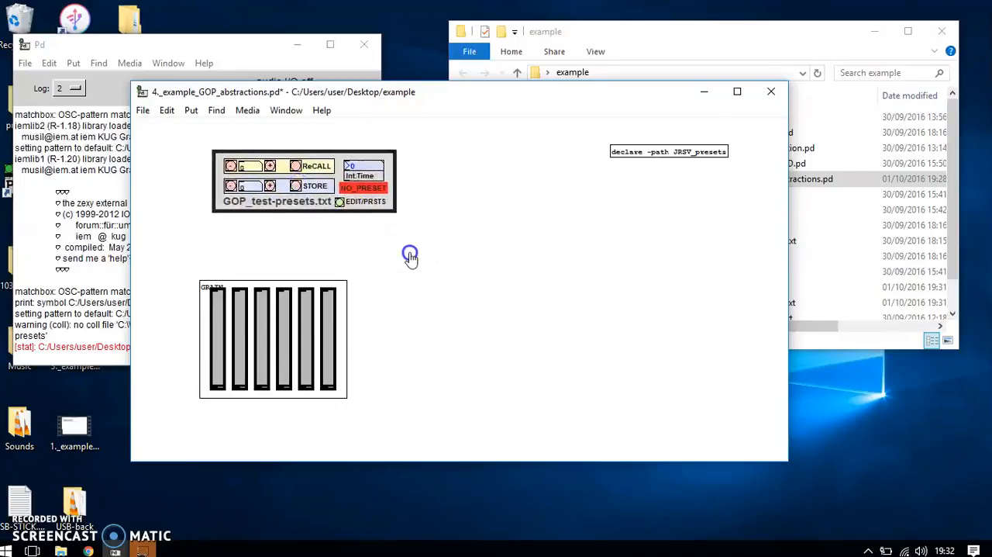
Raise the GRAIN sliders to varied mid-range positions and store them as preset 0.
drag(215, 375, 214, 342)
drag(243, 370, 245, 318)
drag(263, 355, 263, 320)
drag(287, 370, 311, 320)
drag(329, 360, 331, 311)
click(295, 186)
Store a clearly different slider arrangement as preset 1, and recall presets 0 and 1 to test them.
drag(222, 356, 265, 292)
drag(284, 341, 331, 385)
click(295, 186)
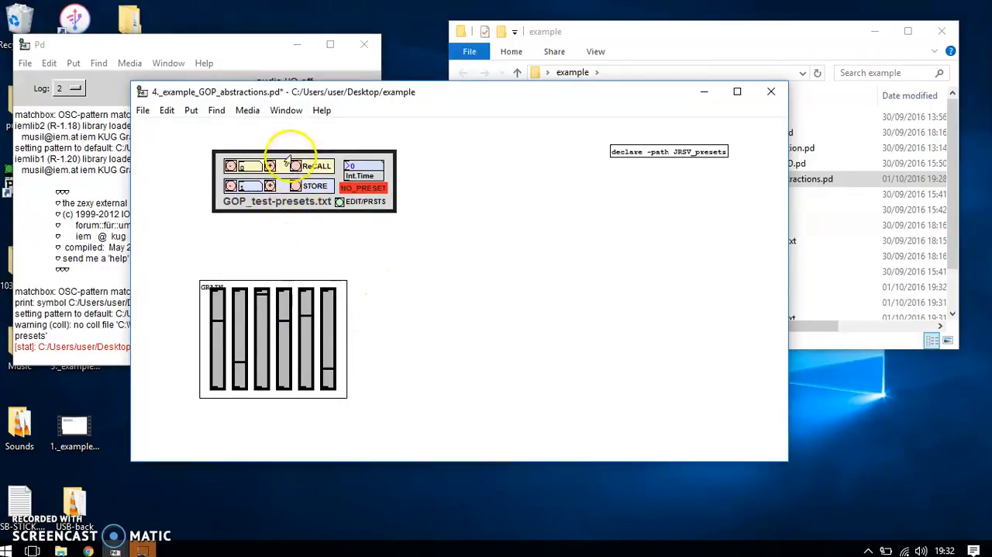
click(297, 168)
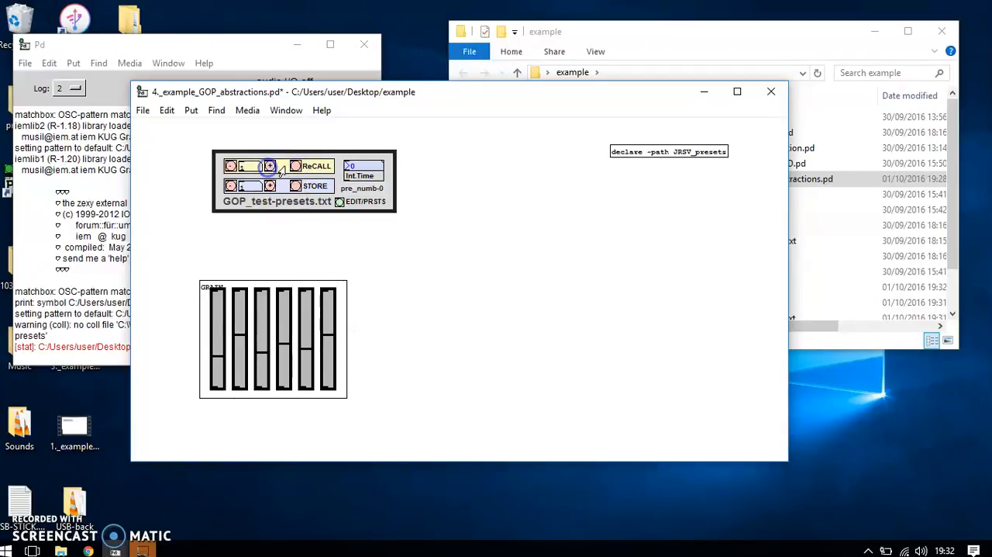
click(436, 286)
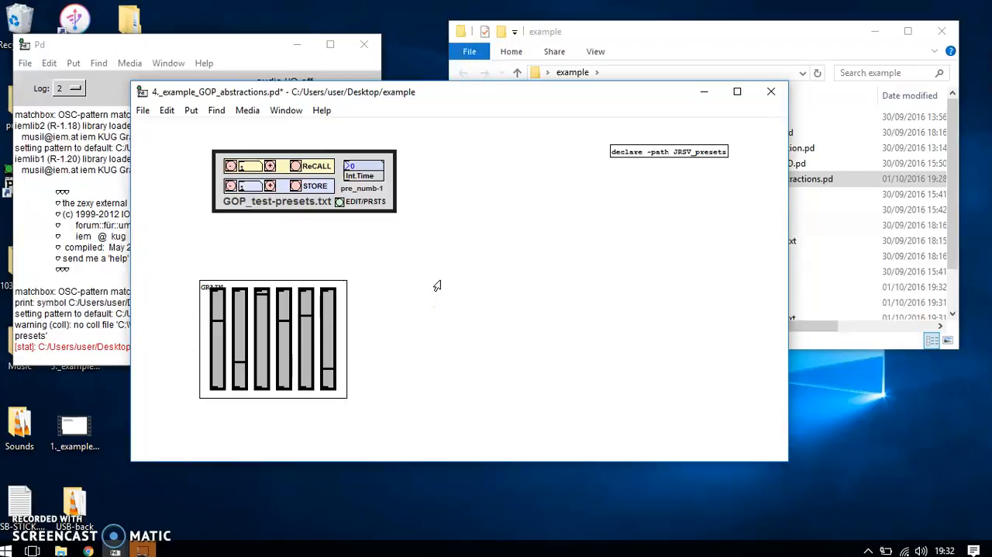
Clear the Pd console log and return to the GOP abstractions patch.
click(108, 246)
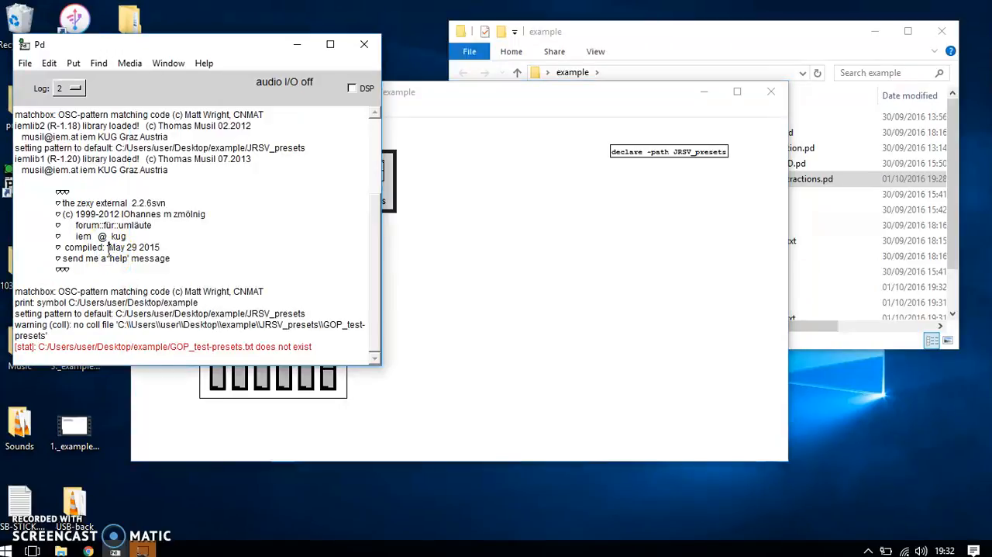
key(ctrl+shift+l)
click(405, 261)
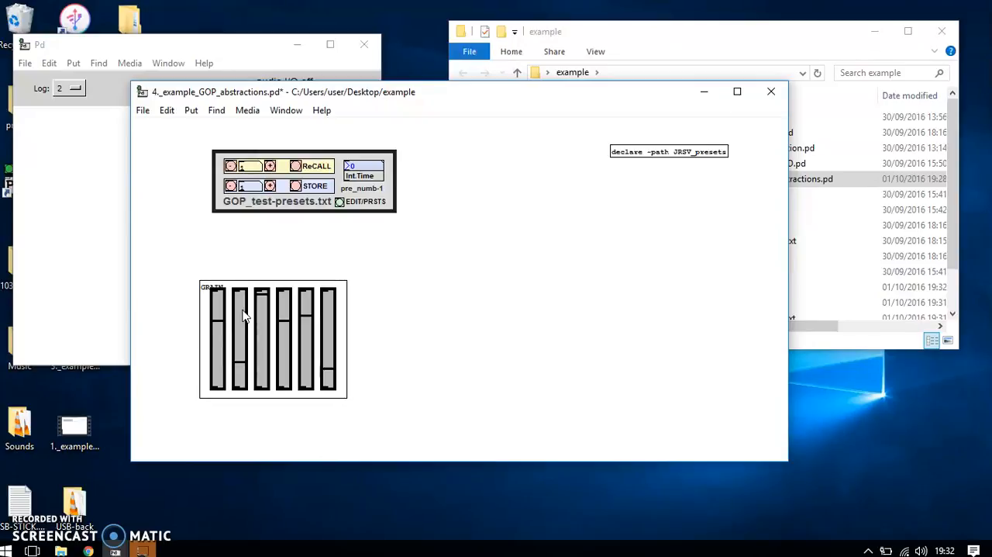
Duplicate the GRAIN abstraction, place the copy directly to the right of the original, and check the console messages.
click(424, 345)
drag(393, 307, 453, 352)
key(ctrl+d)
click(29, 247)
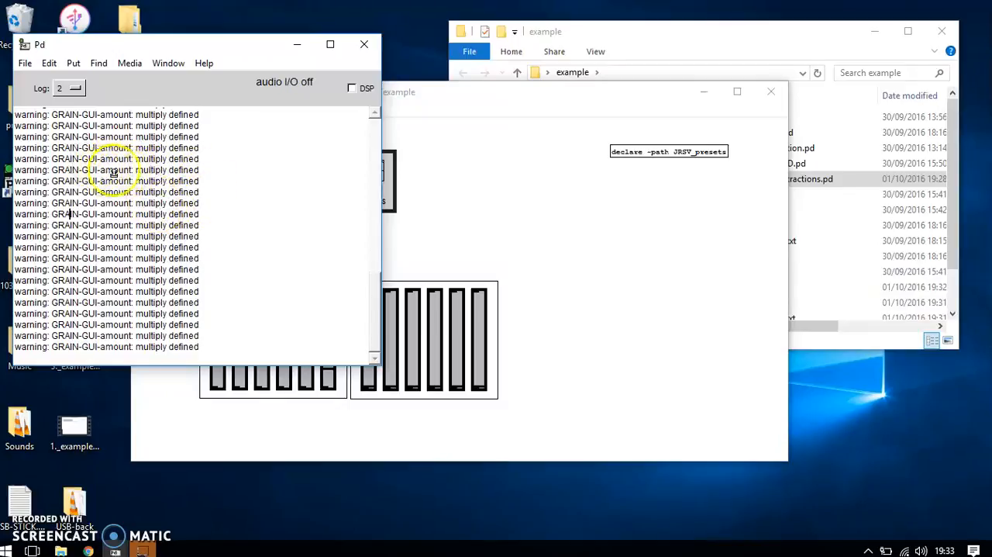
click(394, 194)
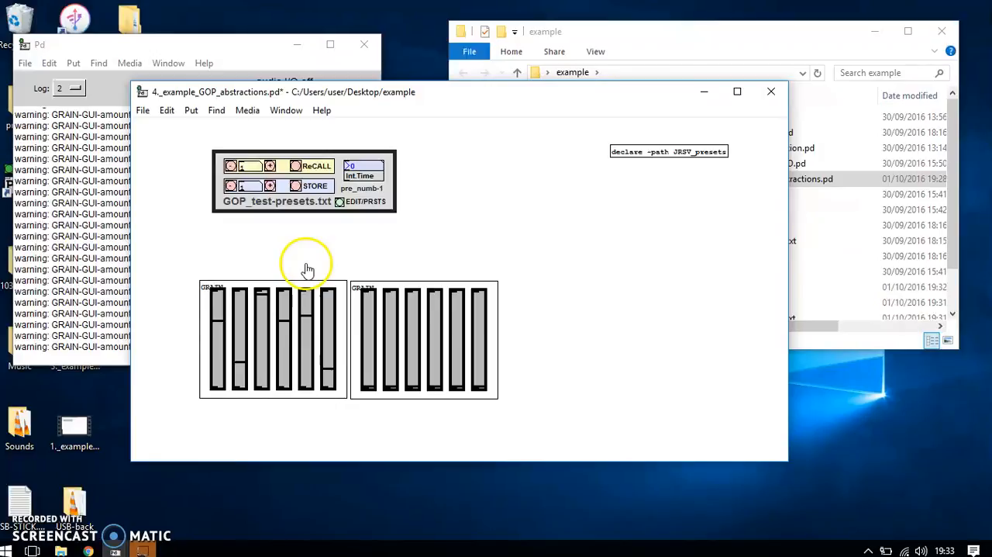
Inspect the contents of the original and the duplicated GRAIN abstraction in turn, and check the related warnings in the Pd console.
click(296, 286)
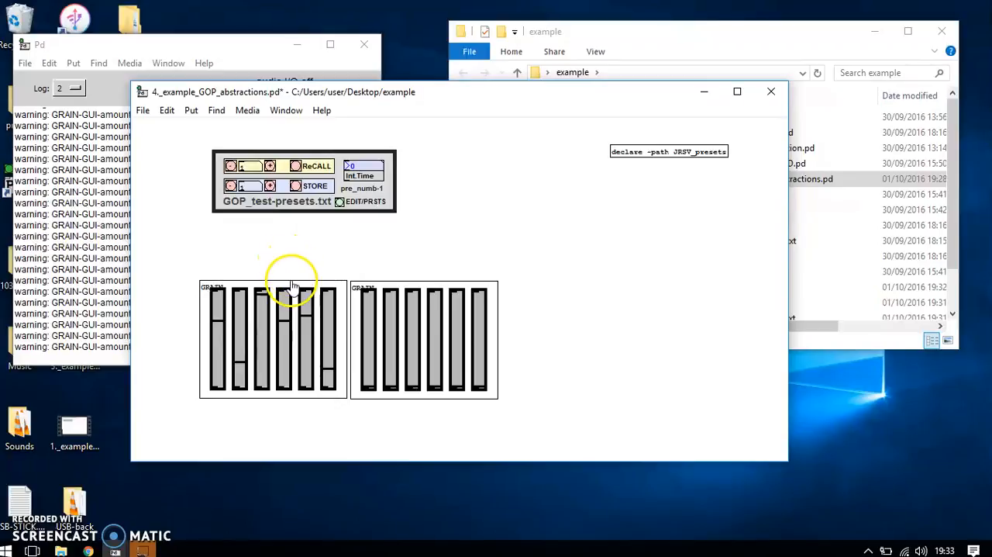
right_click(321, 310)
click(321, 326)
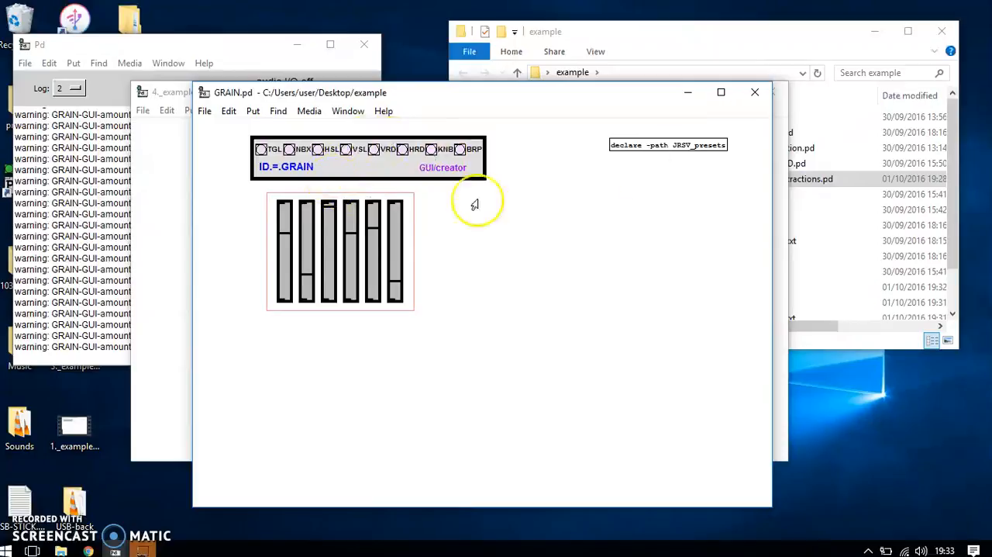
click(754, 92)
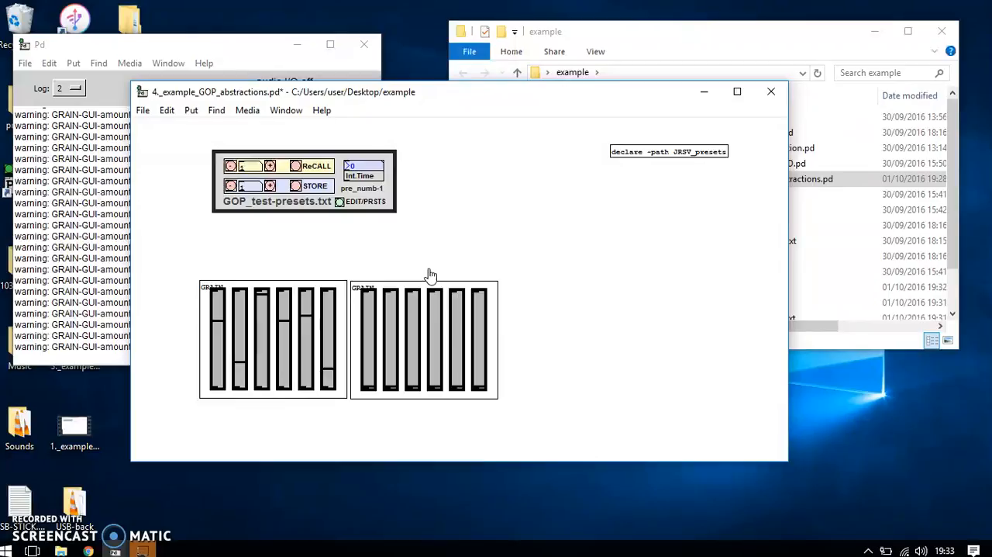
click(420, 279)
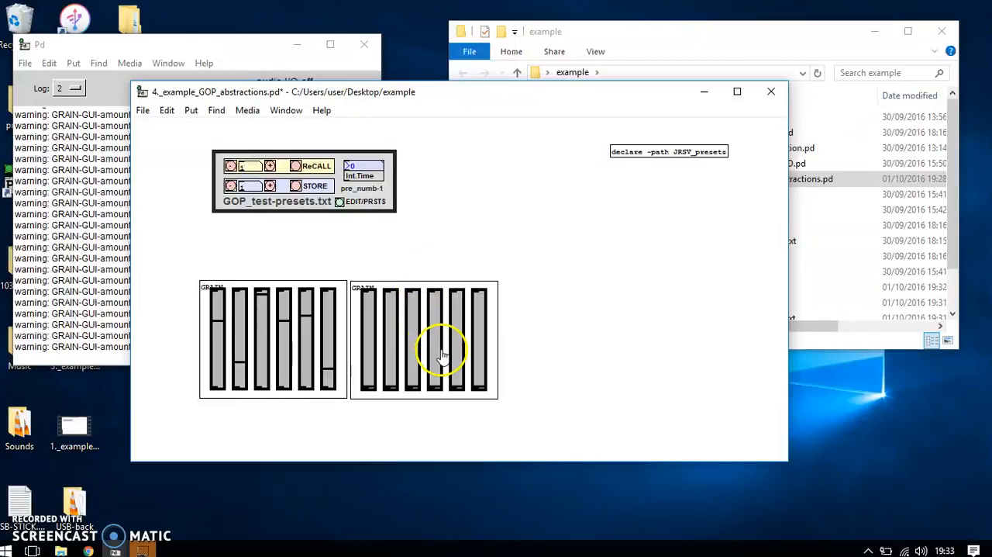
right_click(398, 337)
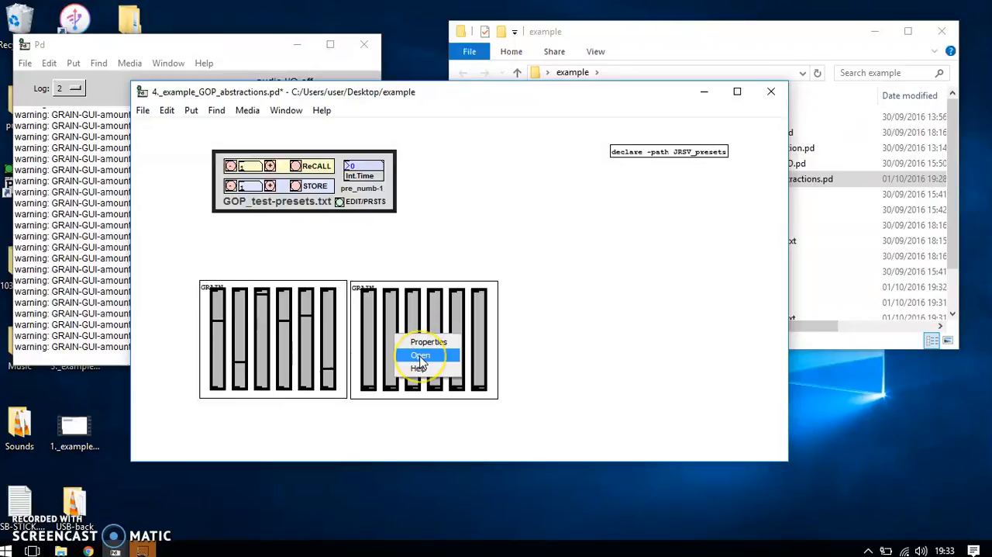
click(419, 356)
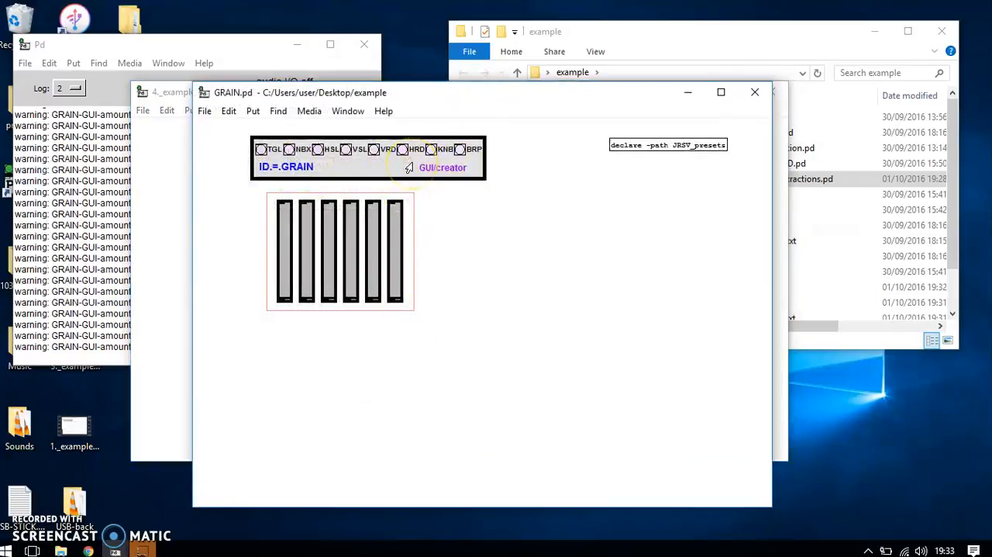
click(755, 92)
click(96, 180)
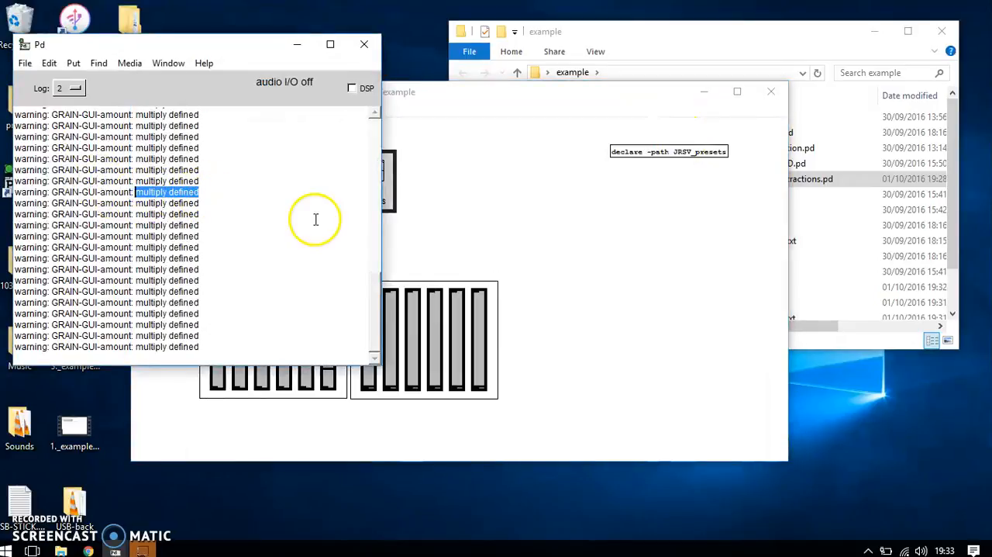
click(524, 259)
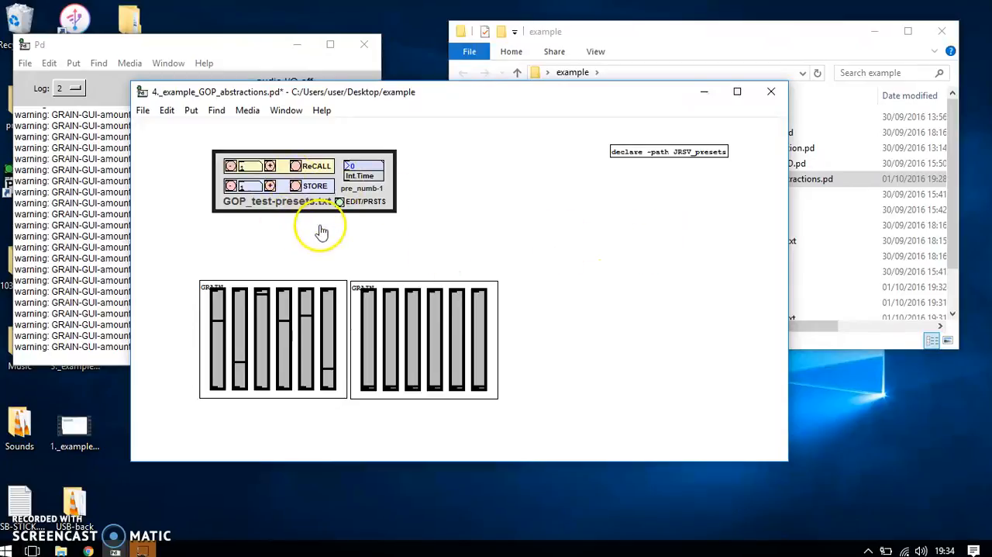
Delete the GUI-creator from inside the original GRAIN abstraction, then save GRAIN.pd and close it.
right_click(272, 338)
click(279, 346)
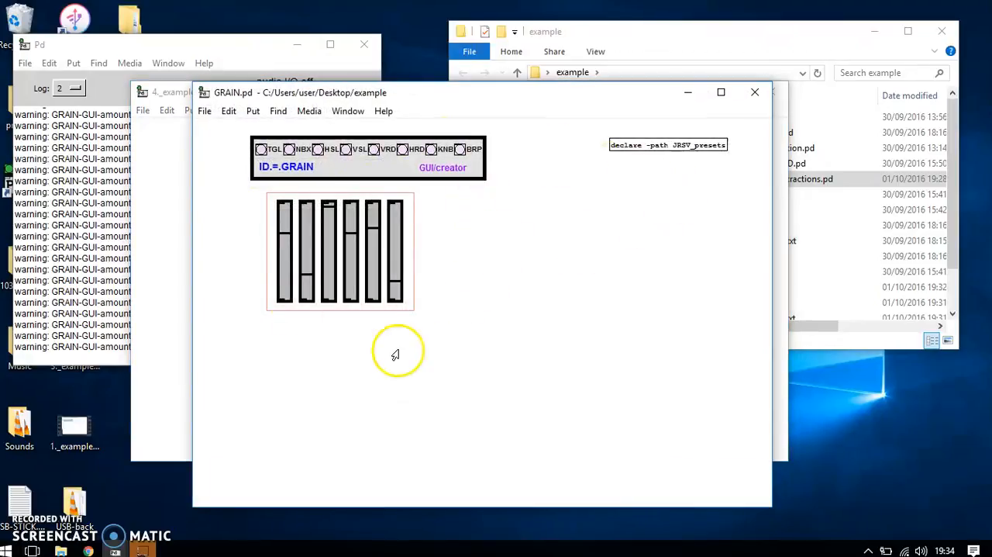
right_click(474, 169)
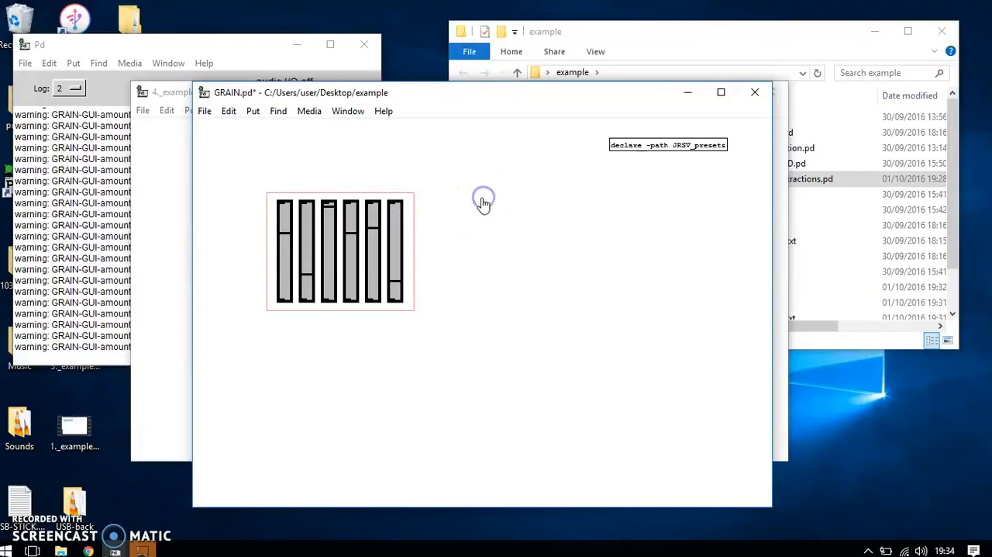
key(ctrl+s)
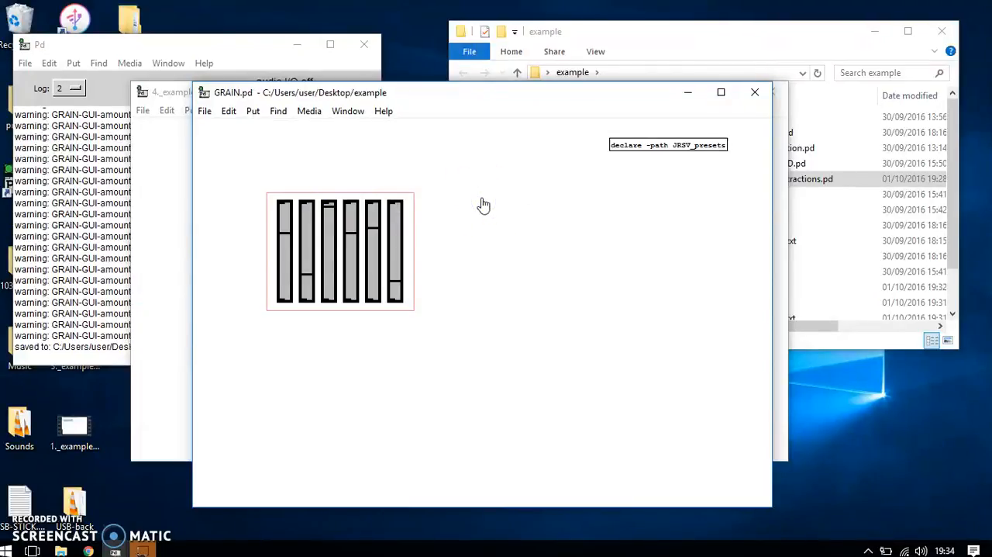
click(754, 93)
Clear the Pd console log, and replace the second GRAIN instance with a fresh duplicate placed directly to the right of the original.
click(64, 222)
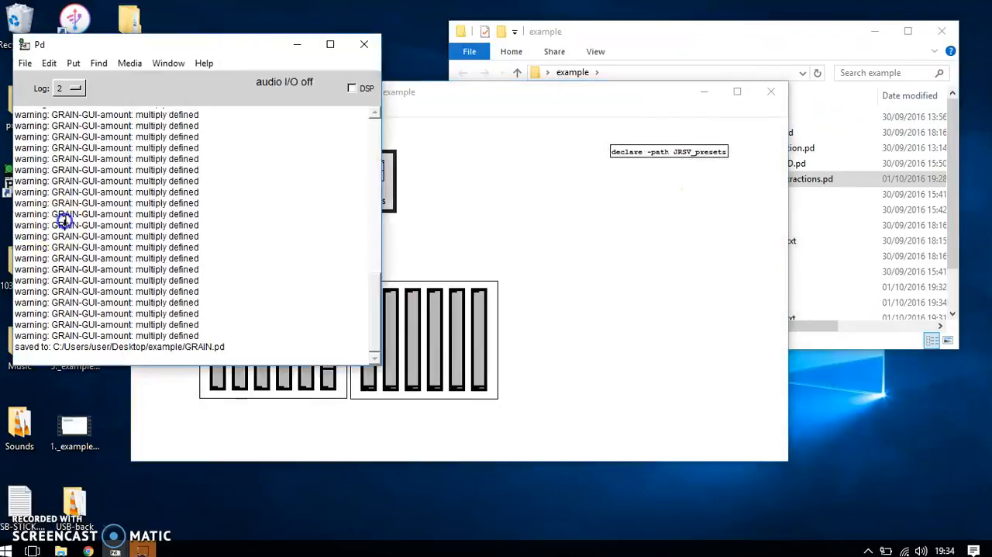
key(ctrl+shift+l)
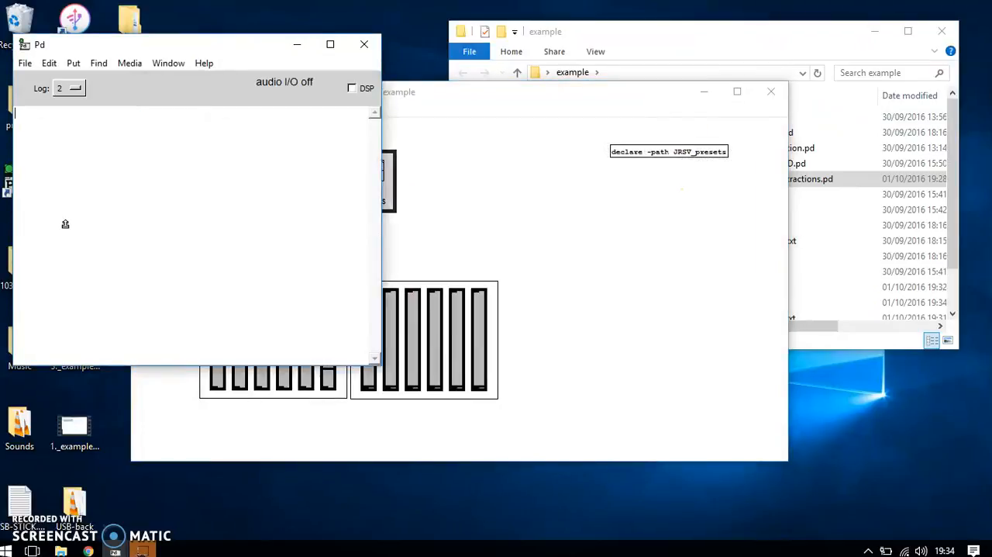
click(408, 270)
drag(609, 270, 412, 369)
key(Delete)
drag(394, 322, 370, 377)
key(ctrl+d)
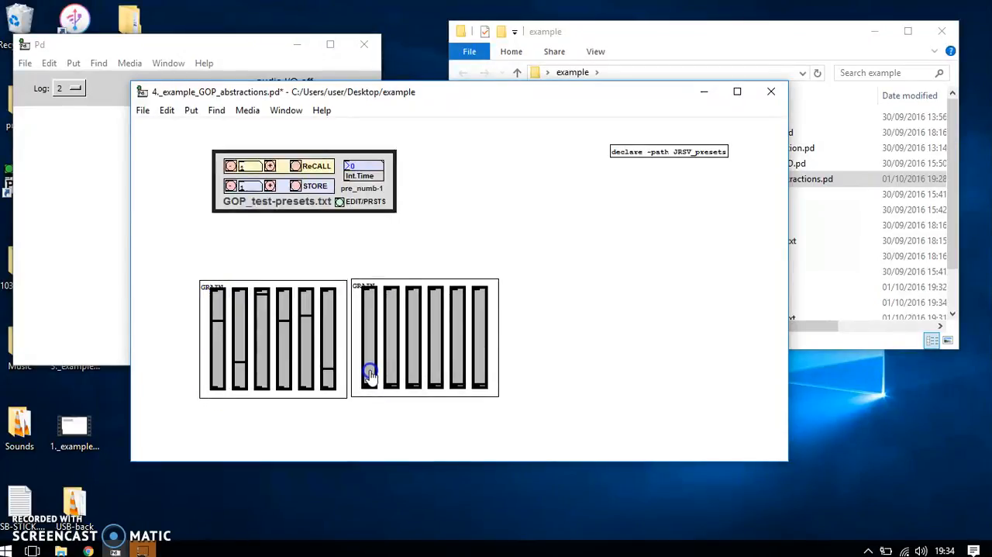
click(366, 225)
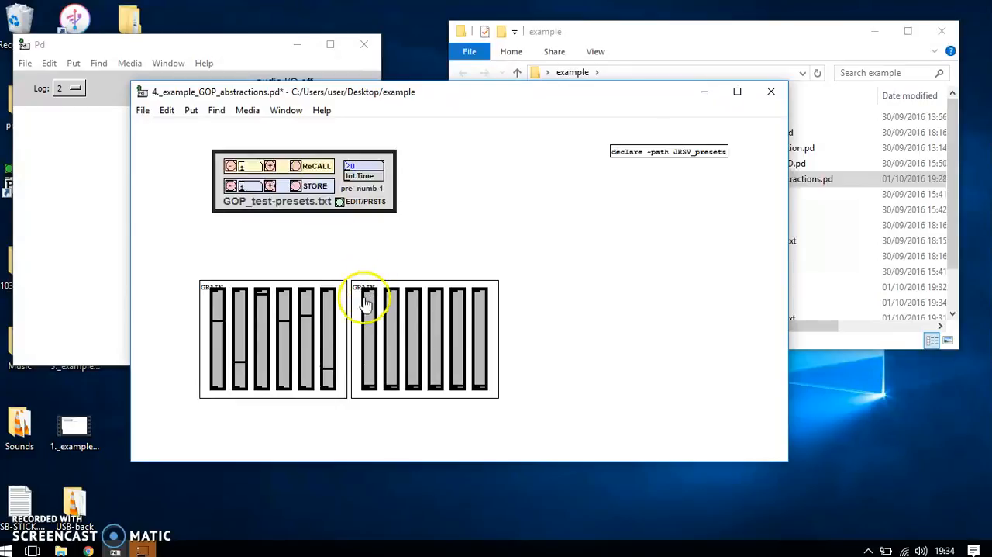
Open the original GRAIN abstraction and place an empty object box above its sliders.
right_click(320, 313)
click(324, 327)
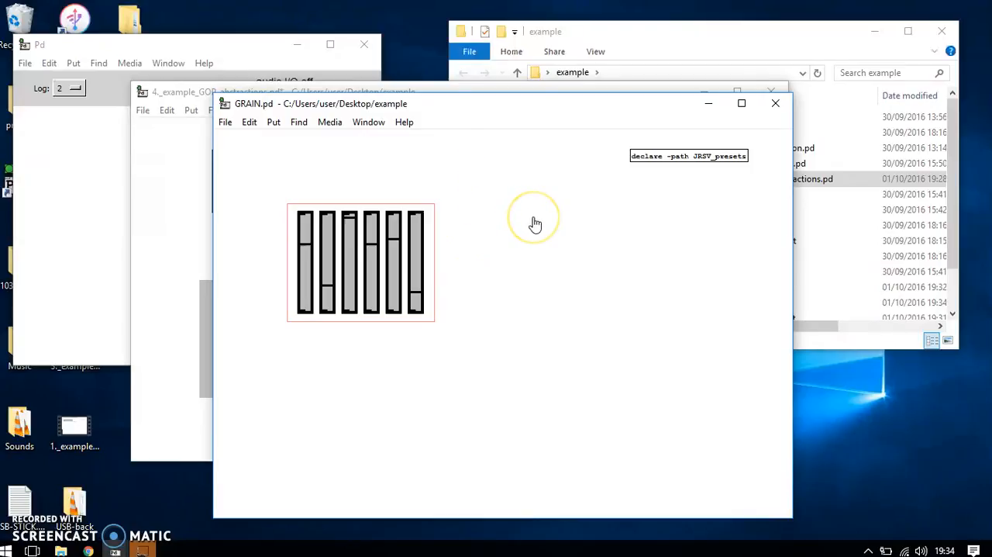
right_click(335, 158)
key(ctrl+1)
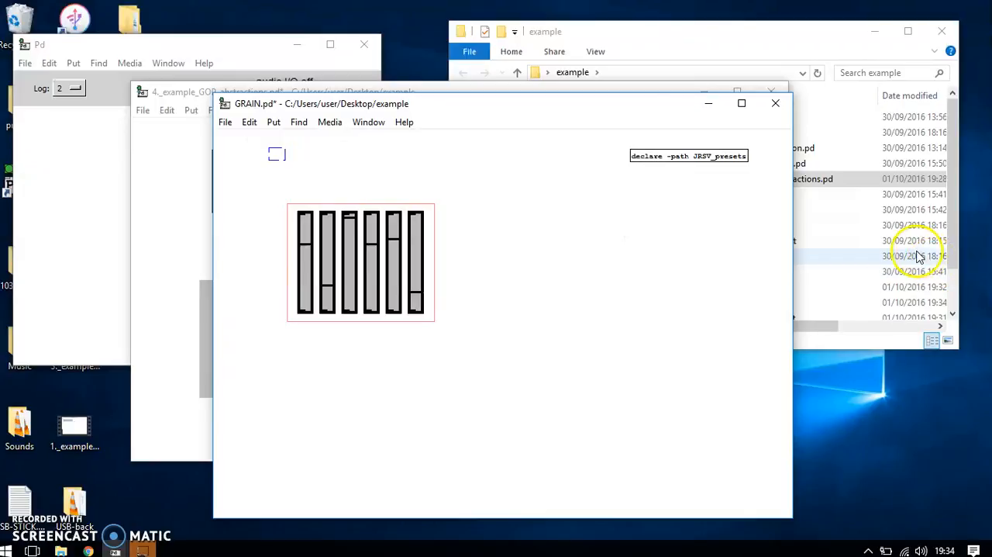
Open GRAIN-GUI-amount.txt from the example folder, examine the last vsl entry, and close the file.
click(920, 256)
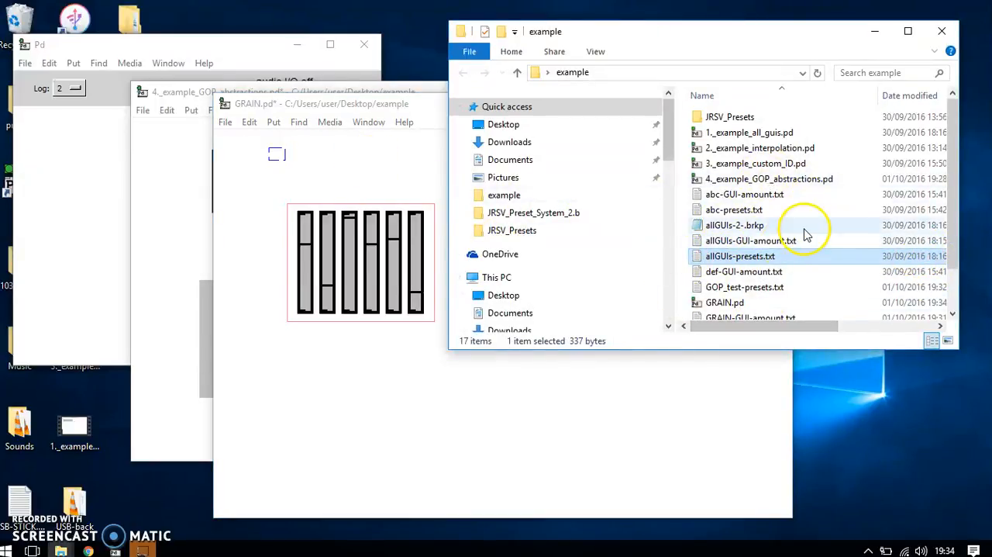
scroll(806, 234, down, 1)
click(748, 281)
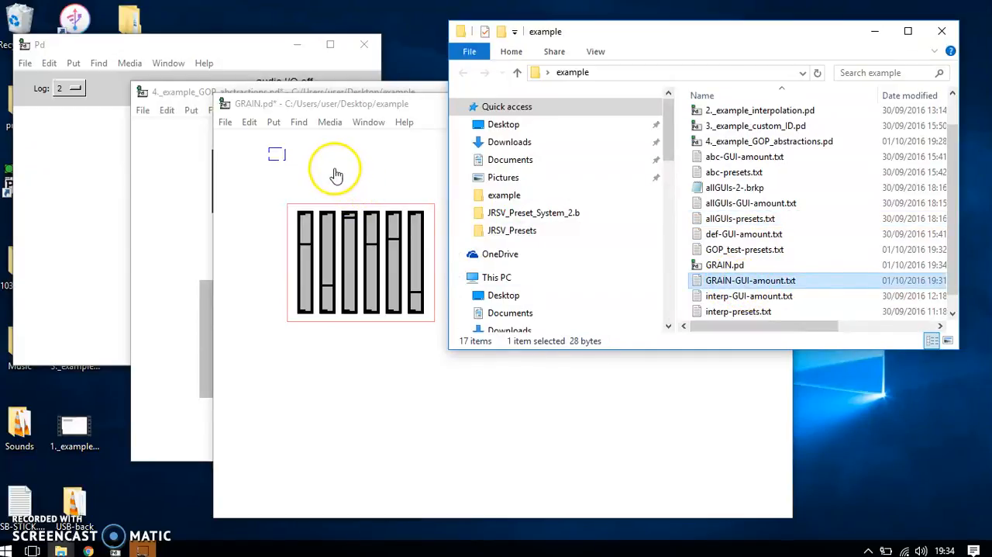
double_click(760, 283)
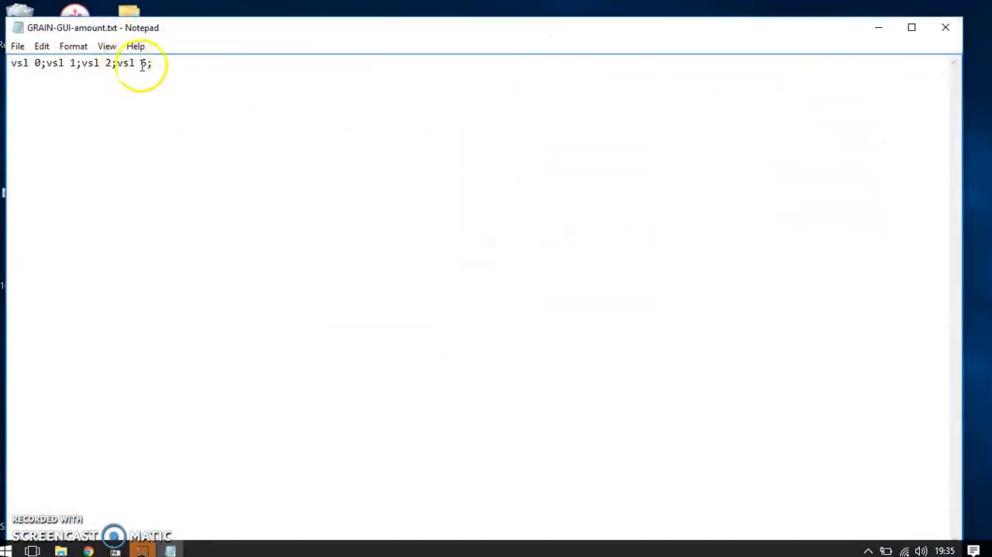
drag(148, 64, 115, 64)
click(202, 98)
click(946, 27)
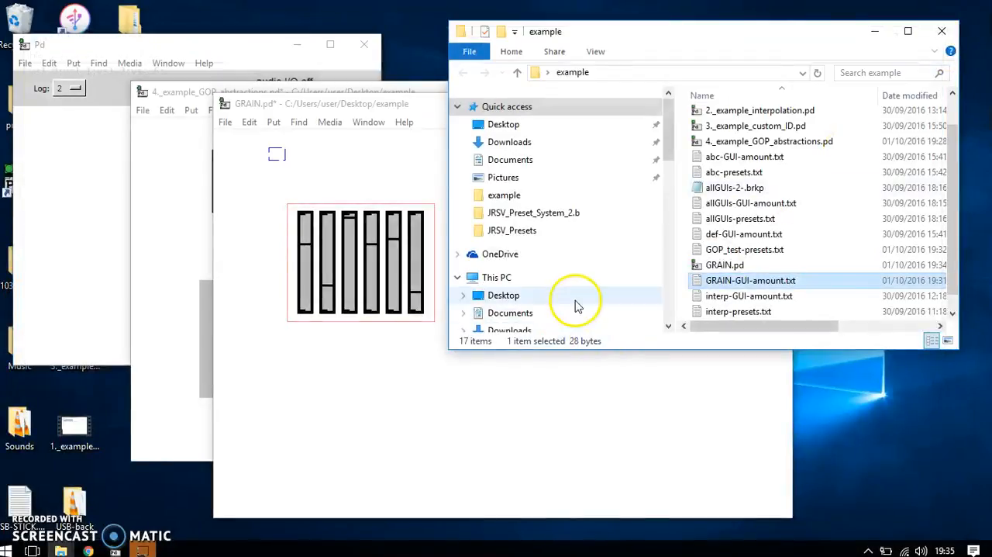
Turn the empty object box in GRAIN.pd into a GUI-creator with the argument GRAIN.
click(677, 390)
click(277, 156)
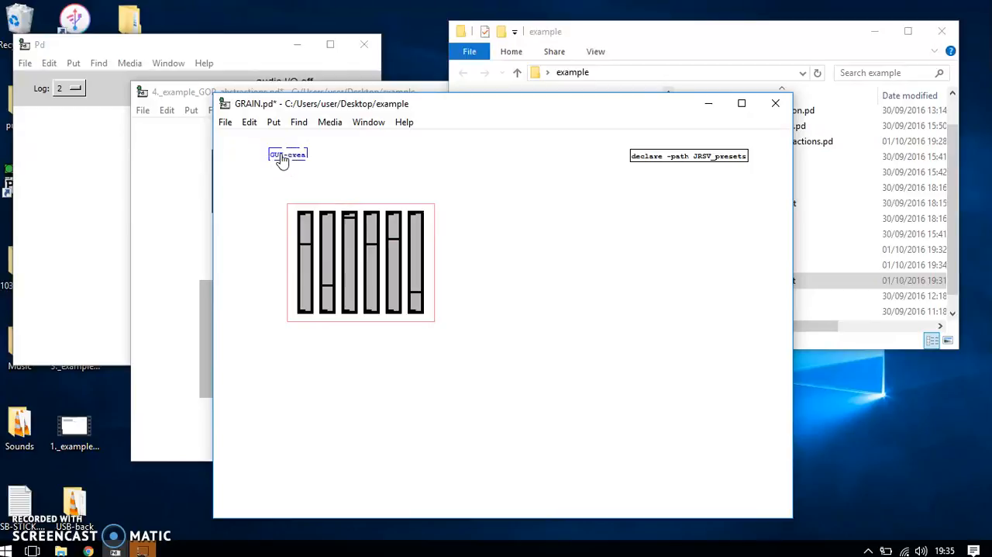
click(788, 37)
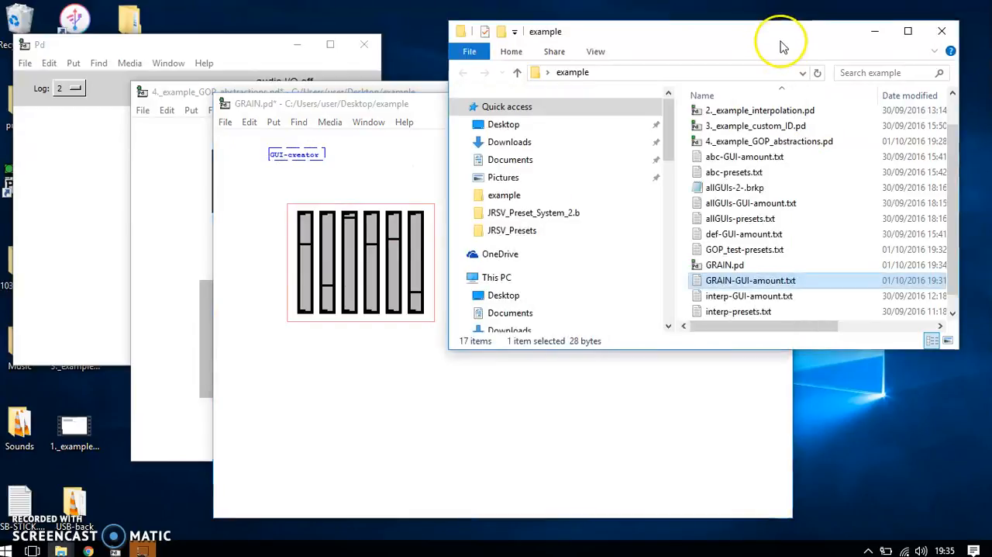
click(323, 155)
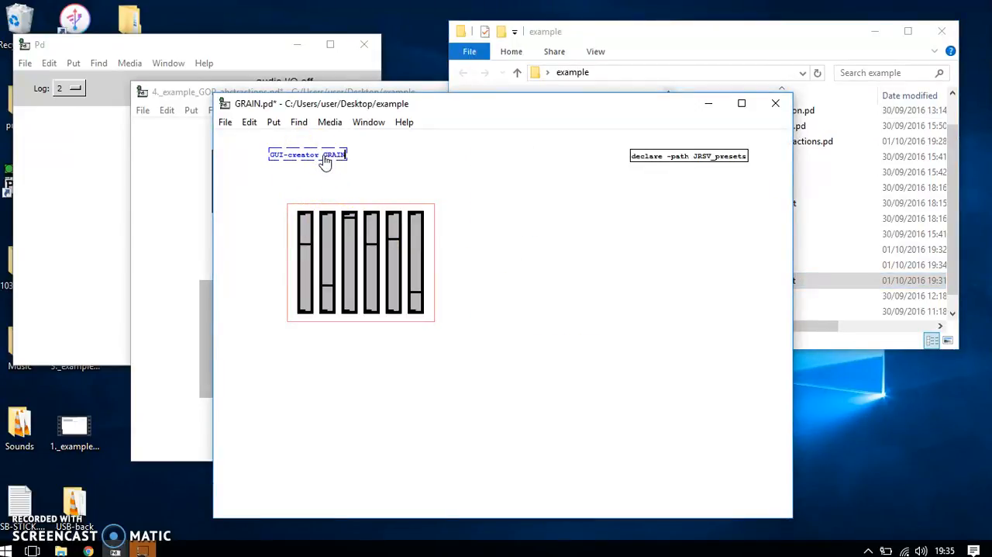
click(408, 186)
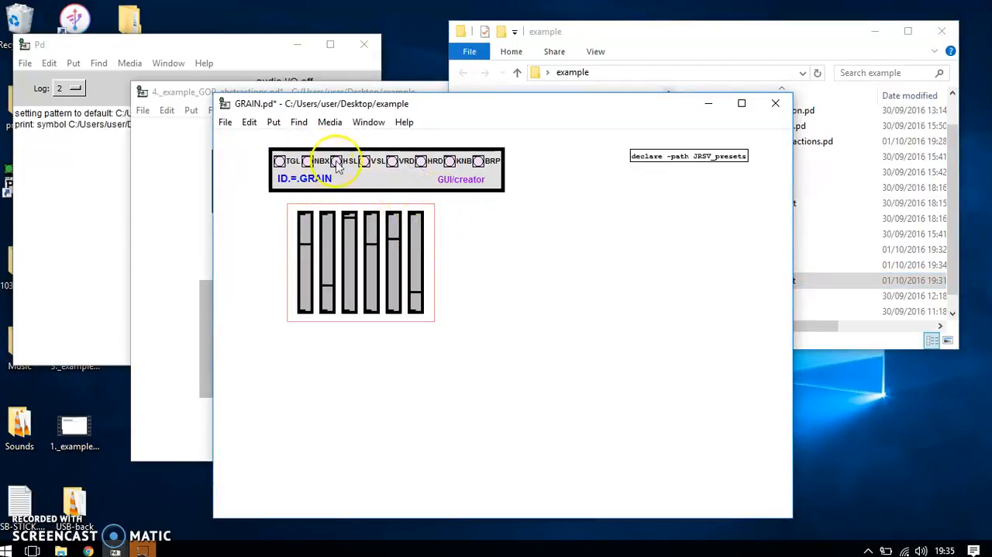
Create another vertical slider with the GUI-creator and open it to examine its GRAIN ID number.
click(369, 163)
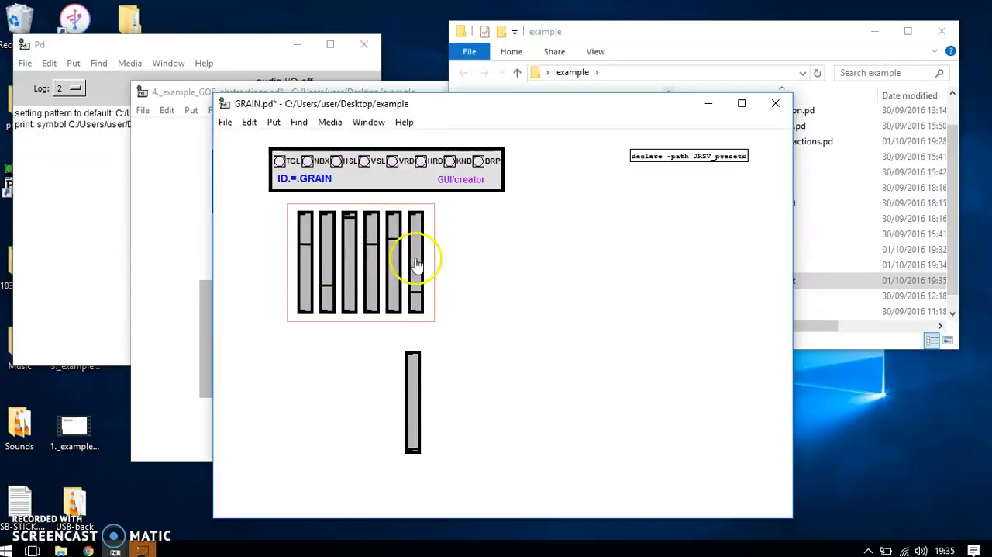
right_click(407, 371)
click(410, 379)
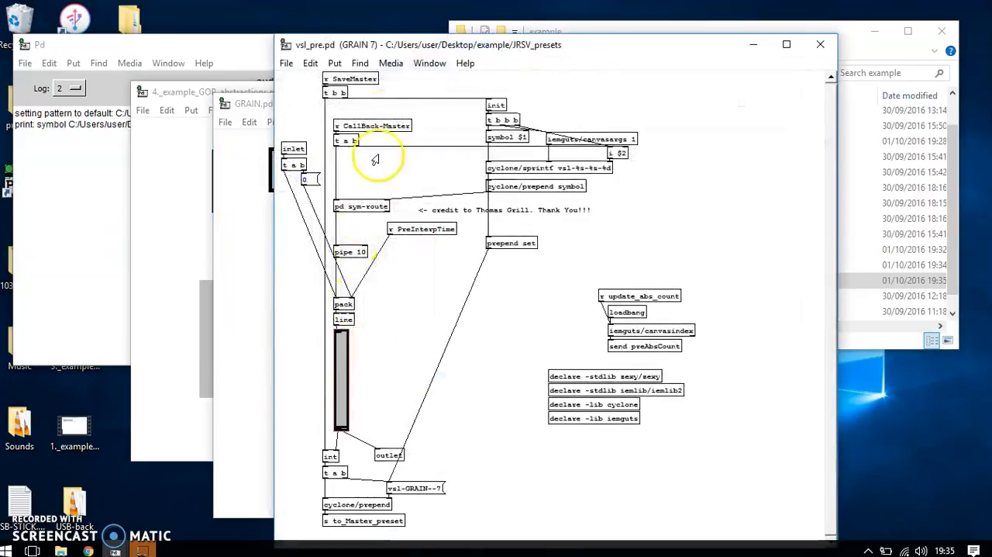
click(820, 44)
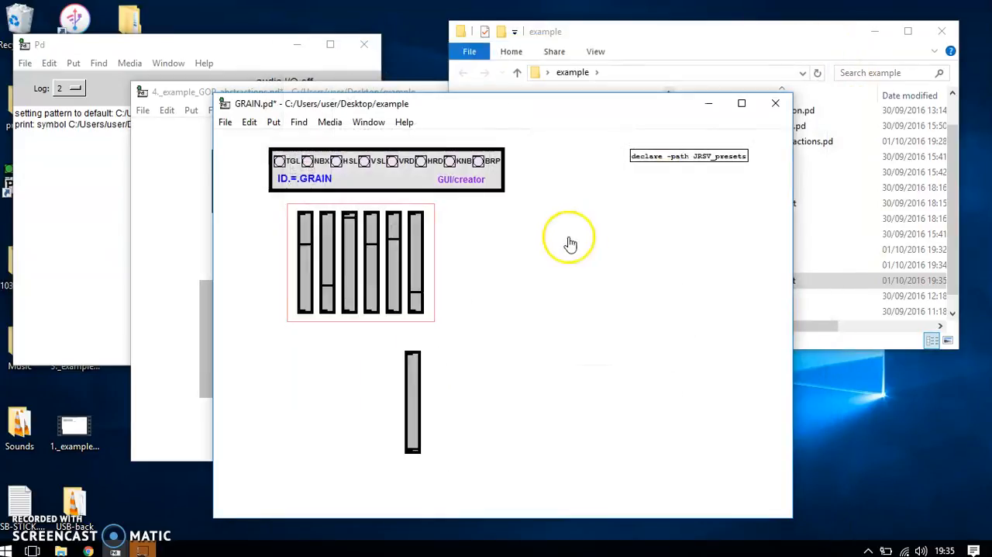
Delete the GUI-creator and the extra slider below the group, then save and close GRAIN.pd.
right_click(505, 200)
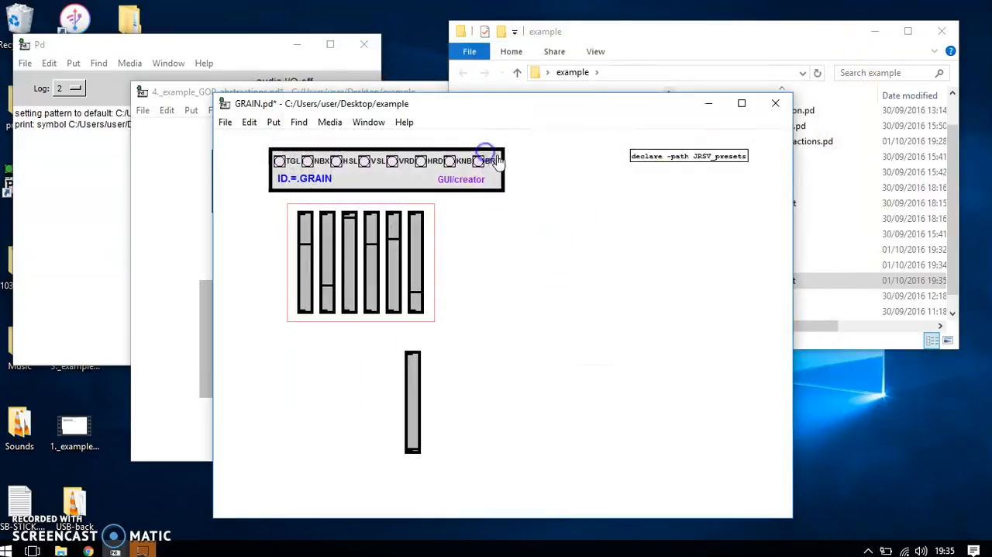
key(Delete)
drag(473, 369, 377, 412)
key(Delete)
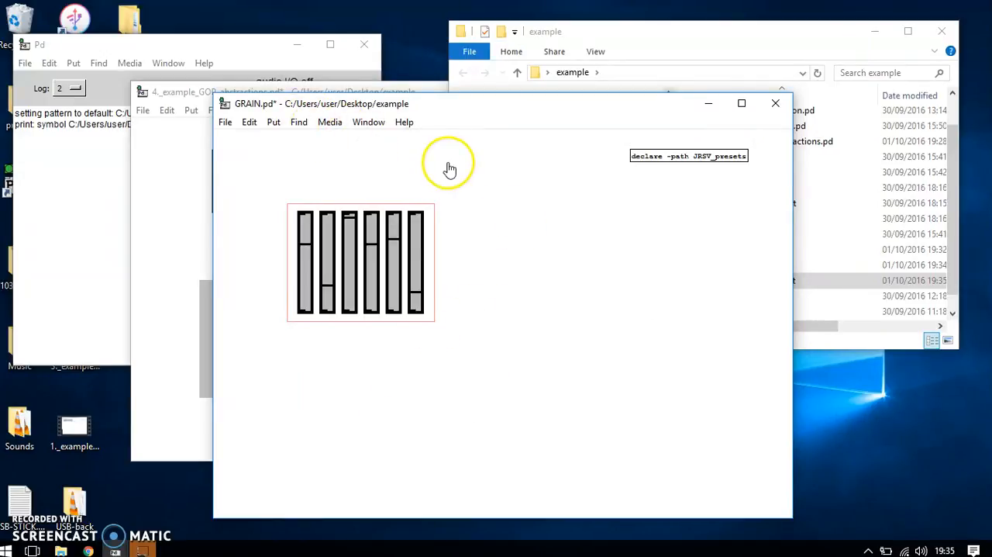
click(775, 103)
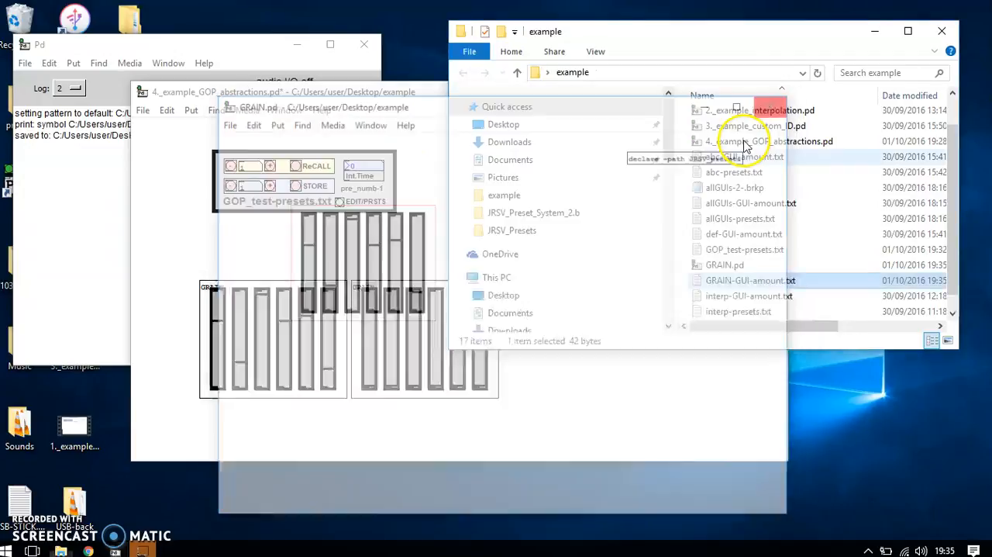
Duplicate the second GRAIN instance, place the copy directly to its right as a third instance, and recall preset 0.
click(510, 354)
click(476, 363)
key(ctrl+d)
drag(474, 359, 615, 350)
click(590, 221)
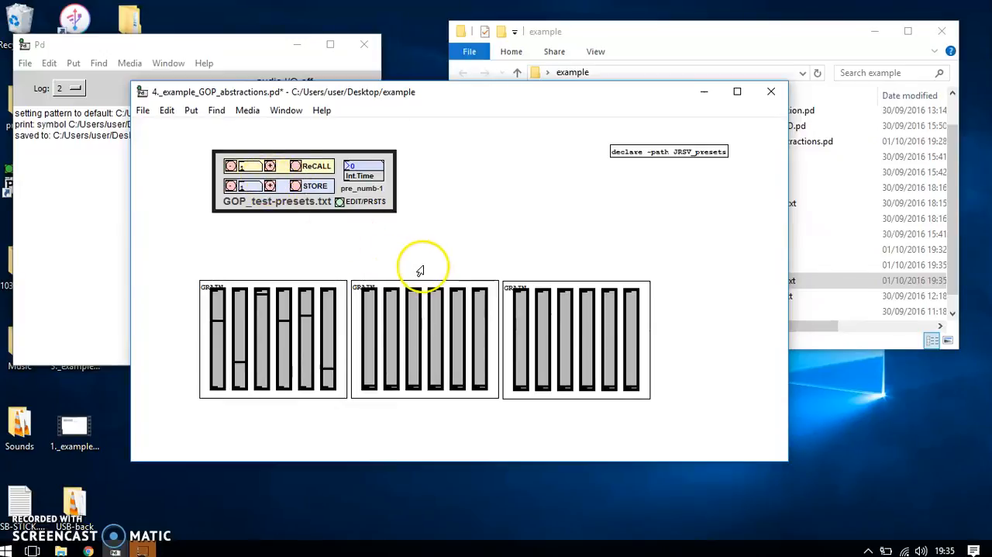
click(296, 165)
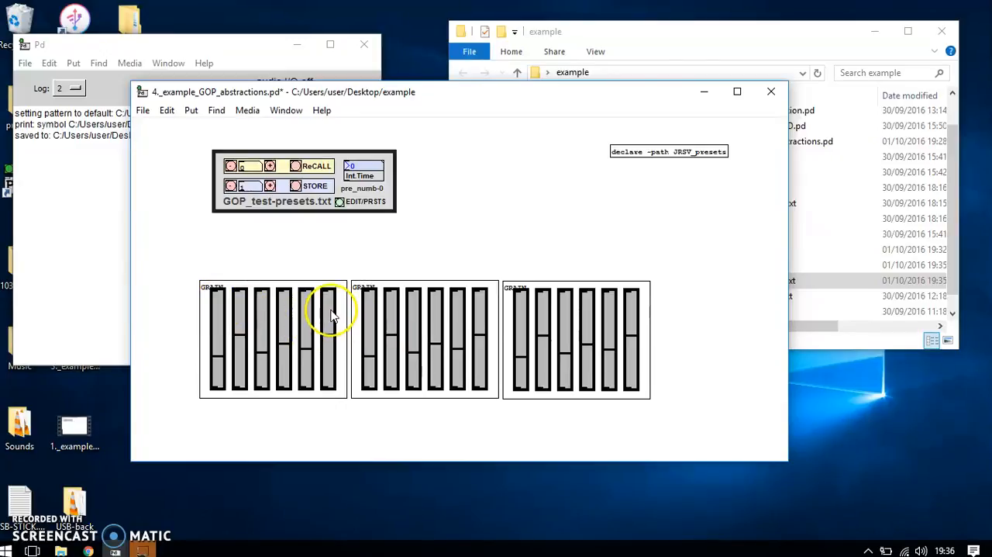
Open the first GRAIN instance and its first slider to examine the slider's ID arguments.
right_click(259, 321)
click(286, 340)
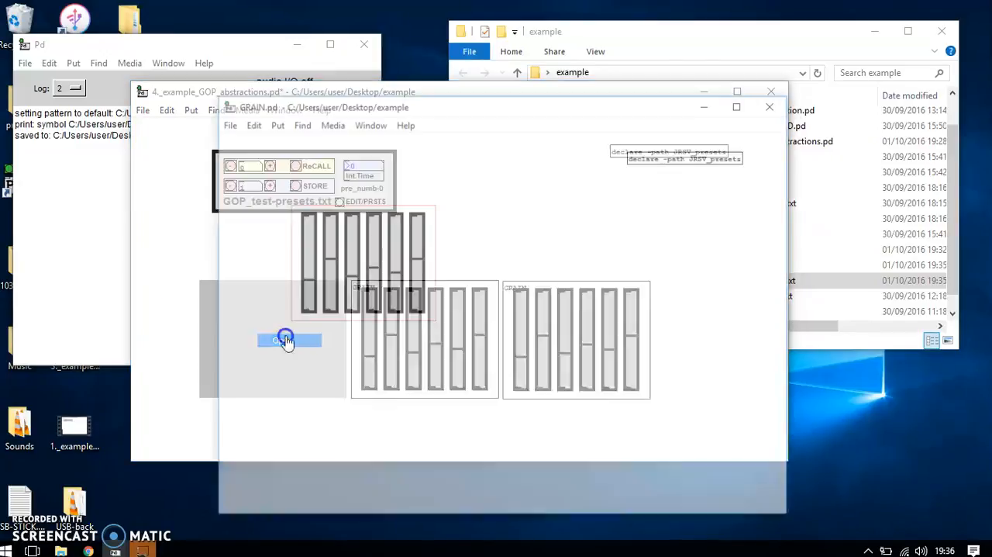
right_click(292, 230)
click(304, 248)
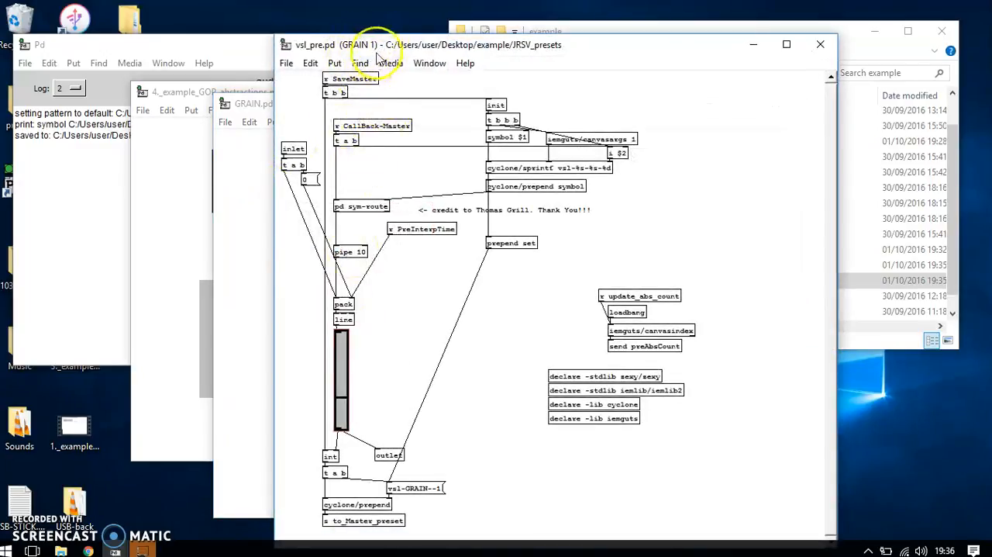
Close the first GRAIN instance, examine the ID message inside the second instance's first slider, and close its windows.
drag(381, 45, 360, 43)
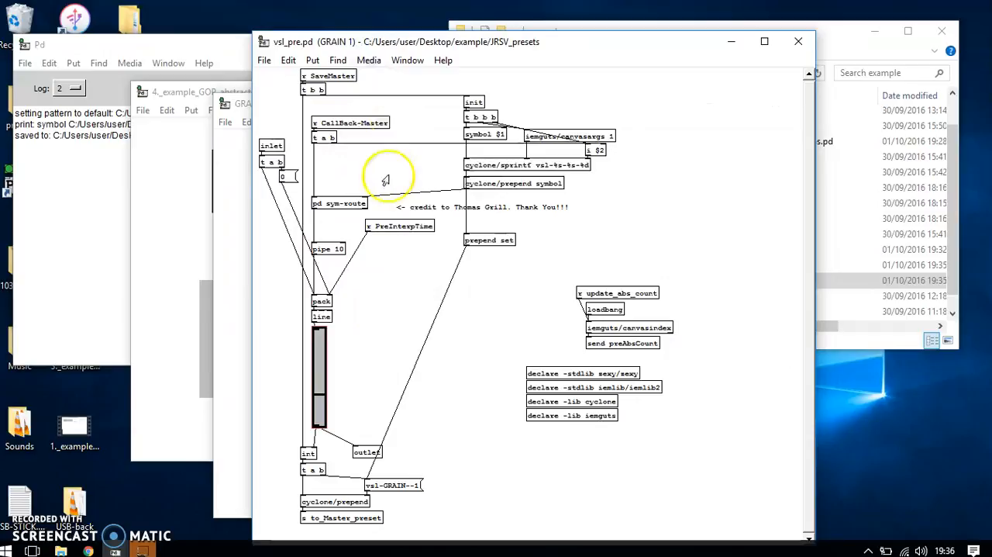
click(797, 41)
click(775, 103)
right_click(436, 321)
click(434, 336)
right_click(307, 265)
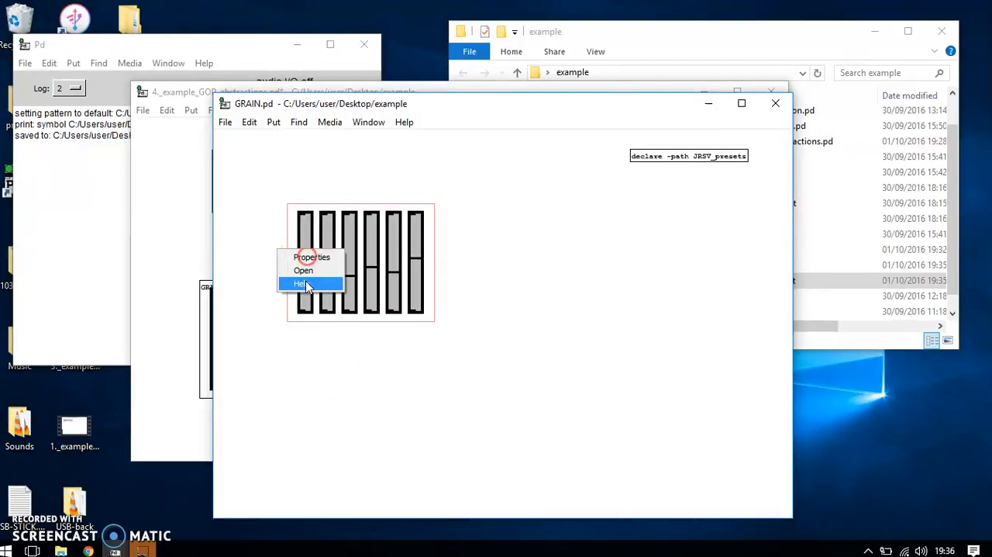
click(306, 271)
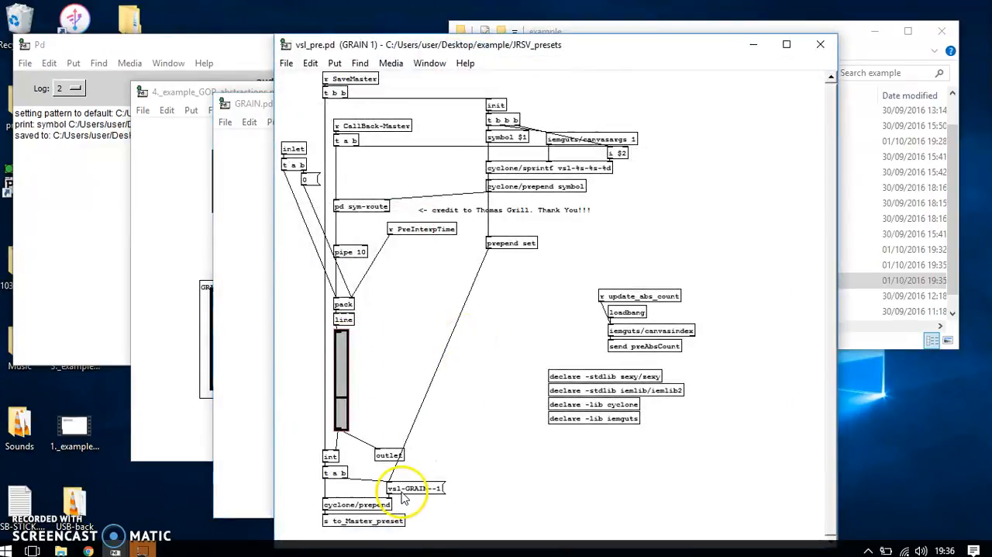
click(821, 47)
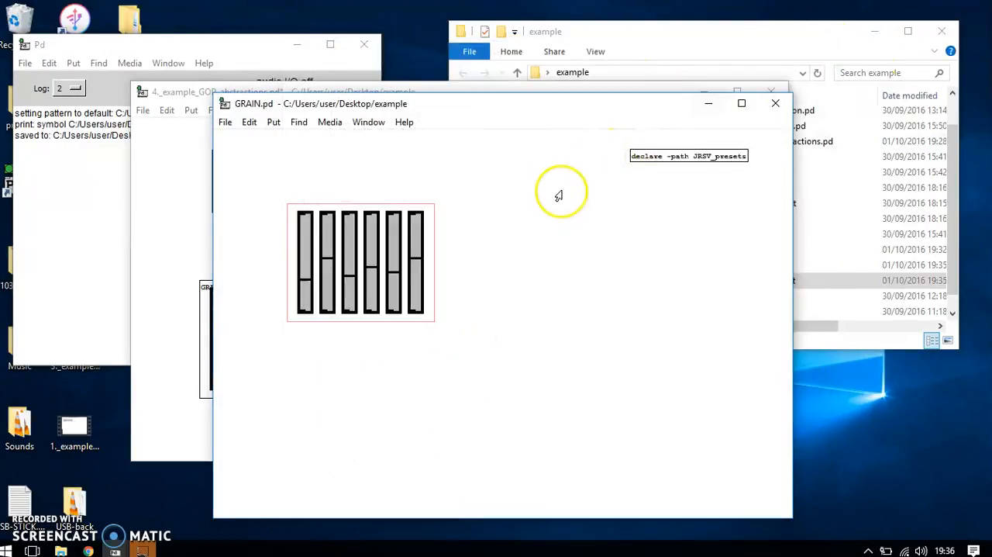
click(776, 103)
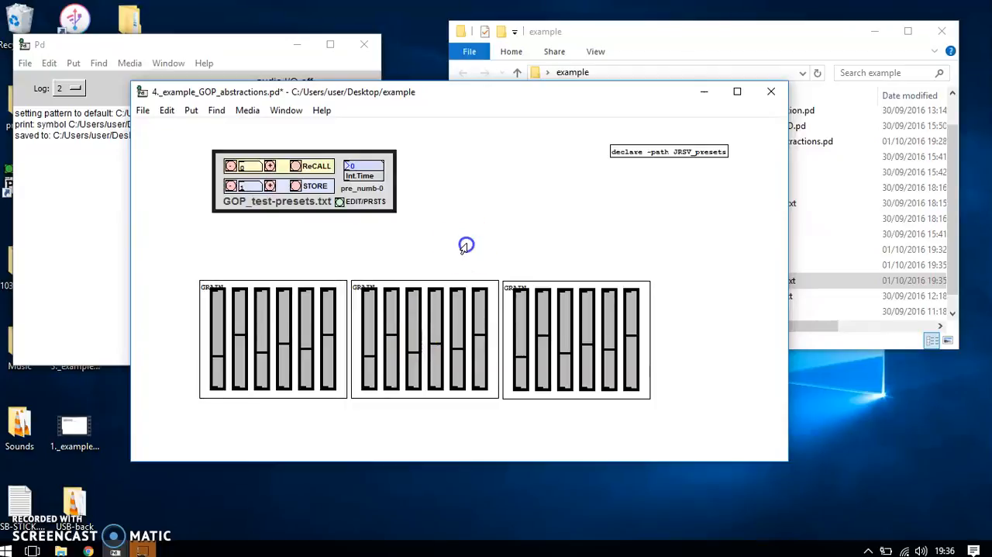
Replace the second and third GRAIN instances with one object "GRAIN second", placed directly beside the first instance.
drag(678, 330, 439, 367)
key(Delete)
click(423, 307)
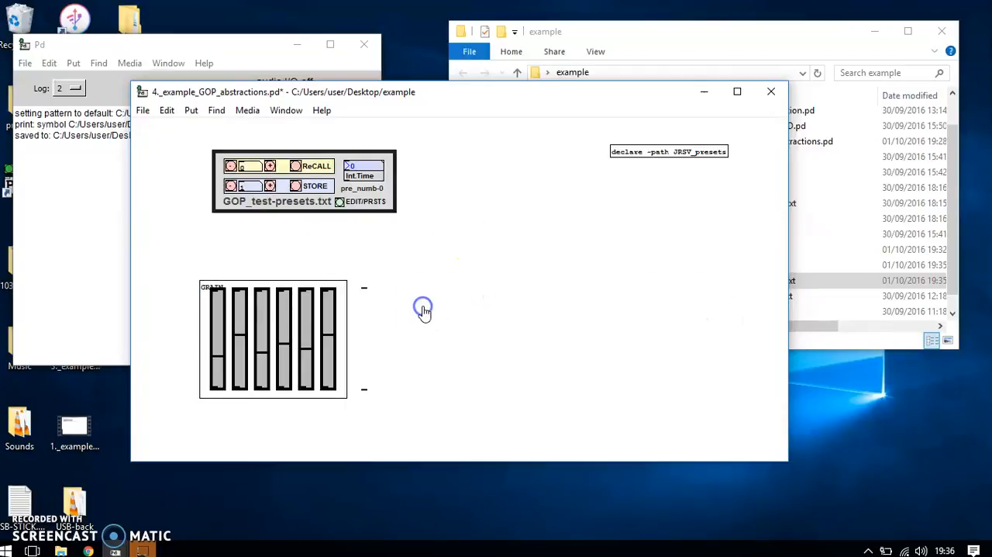
key(ctrl+1)
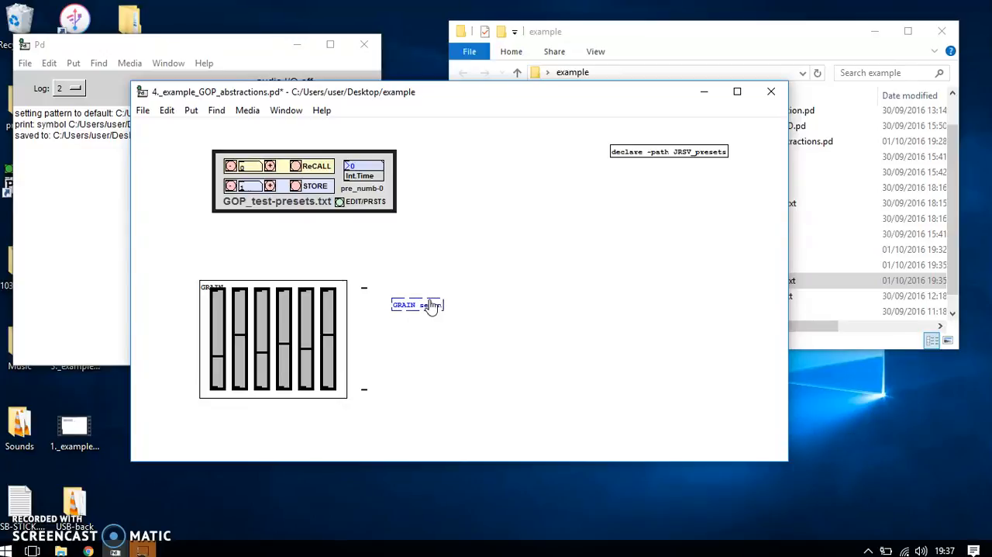
text(d)
click(505, 341)
drag(481, 356, 450, 339)
Open the GRAIN second instance and its first slider to examine the slider's ID message, then close both windows.
right_click(447, 325)
click(473, 337)
right_click(310, 245)
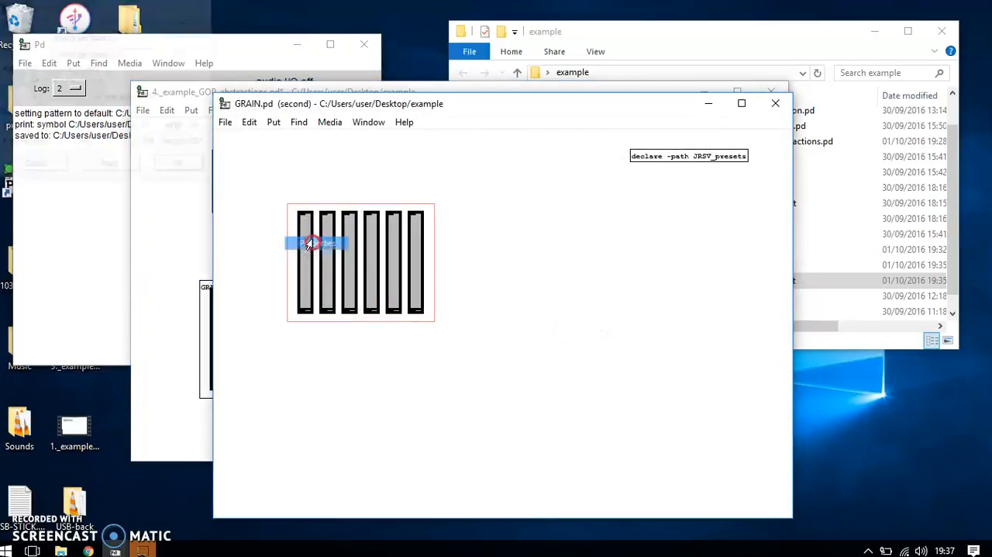
click(314, 243)
click(34, 163)
right_click(297, 238)
click(308, 246)
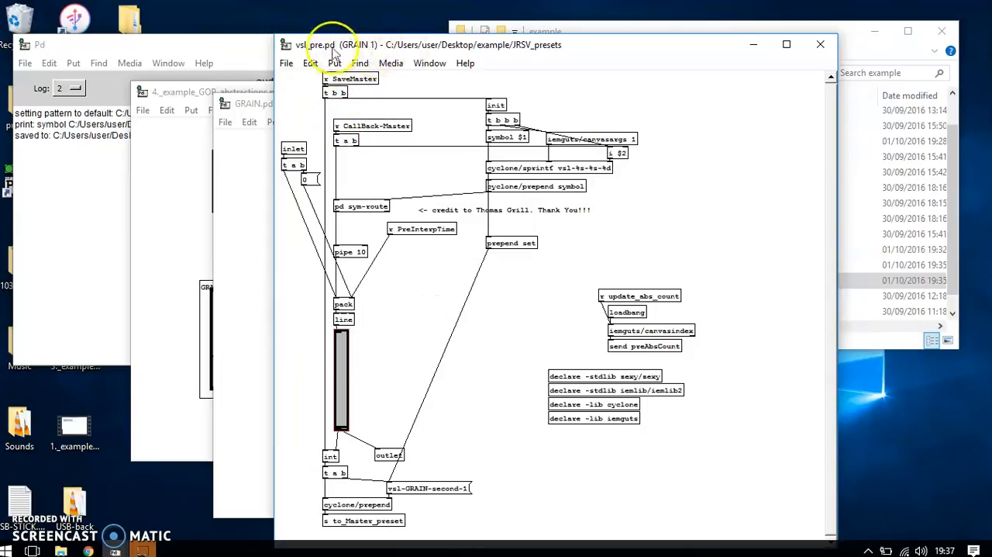
click(820, 44)
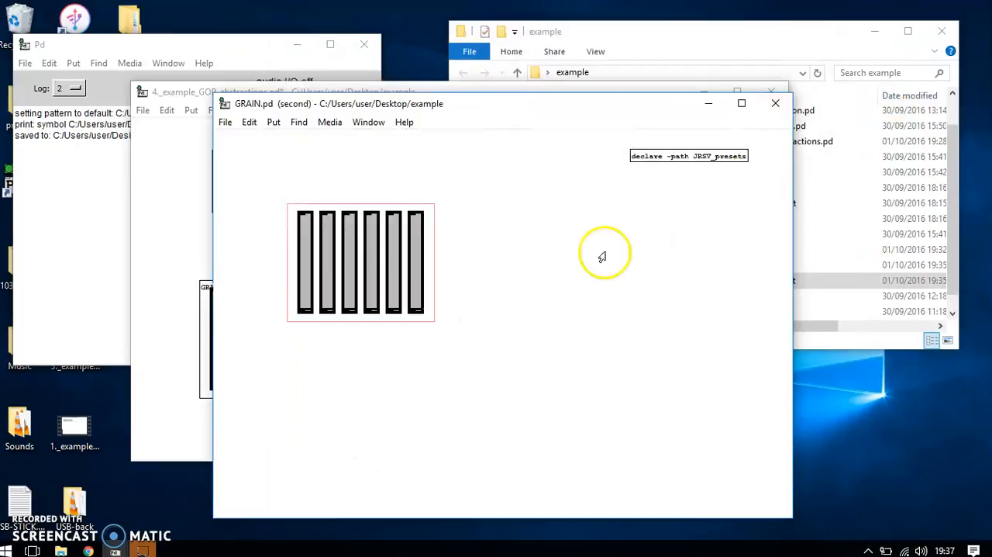
click(785, 101)
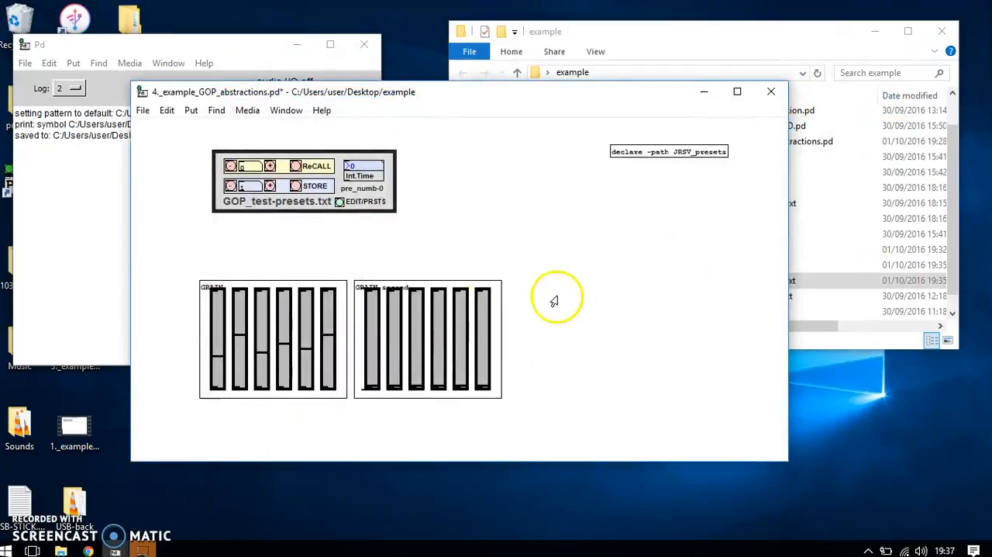
Recall preset 0, preset 1 and preset 0 again to check how each GRAIN instance responds.
click(296, 166)
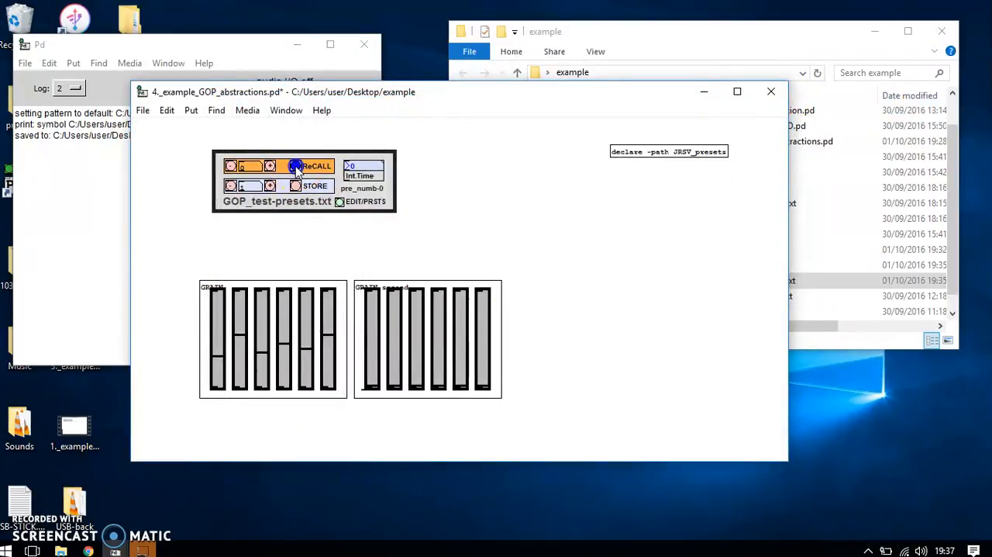
click(269, 166)
click(296, 167)
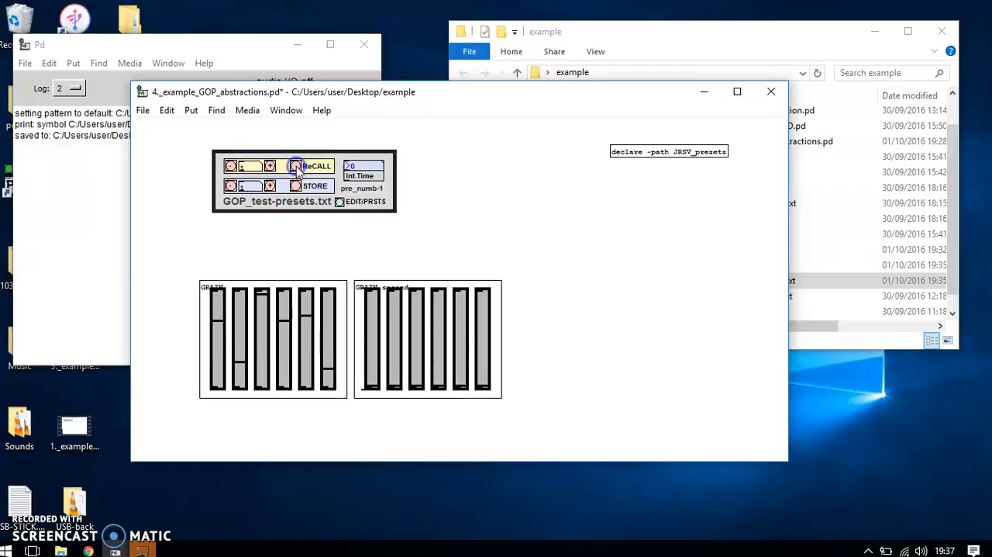
click(230, 166)
click(295, 167)
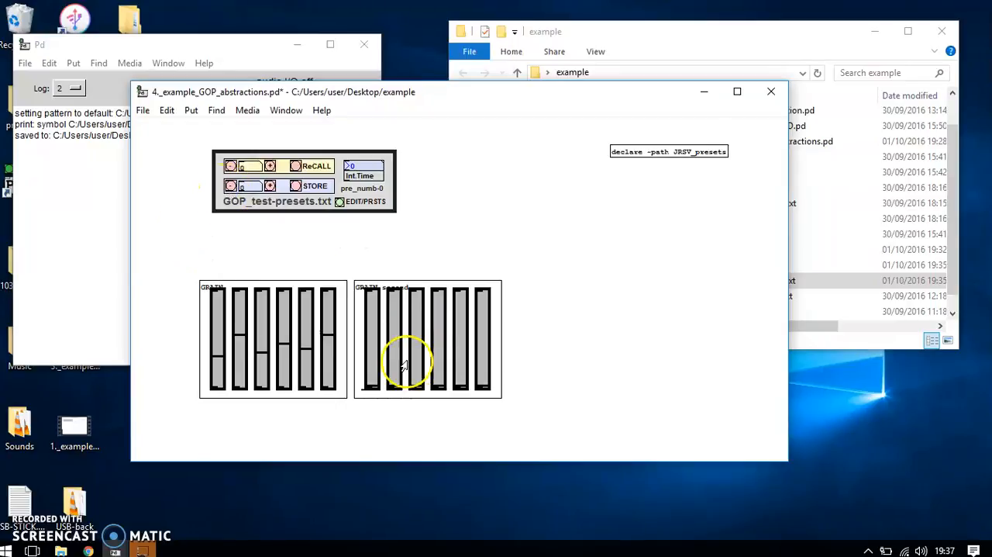
Raise the six sliders of GRAIN second to varied positions around the middle and upper range, and store them as preset 0.
drag(375, 357, 377, 293)
drag(391, 331, 397, 289)
drag(415, 355, 420, 291)
drag(438, 354, 460, 335)
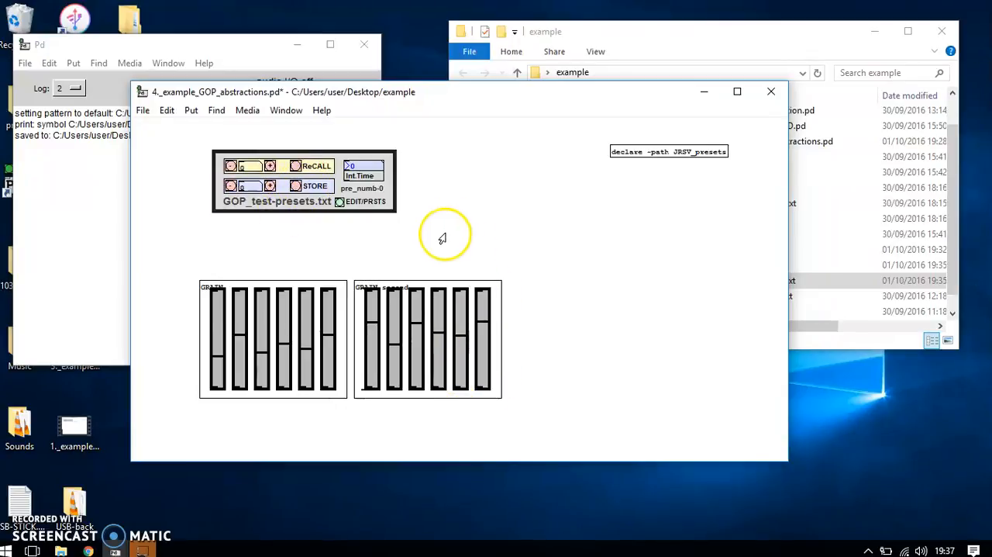
With preset 1 recalled, lower the six GRAIN second sliders towards the bottom and store the settings as preset 1.
click(269, 166)
click(297, 167)
drag(371, 332, 396, 377)
drag(418, 329, 417, 379)
drag(439, 341, 463, 373)
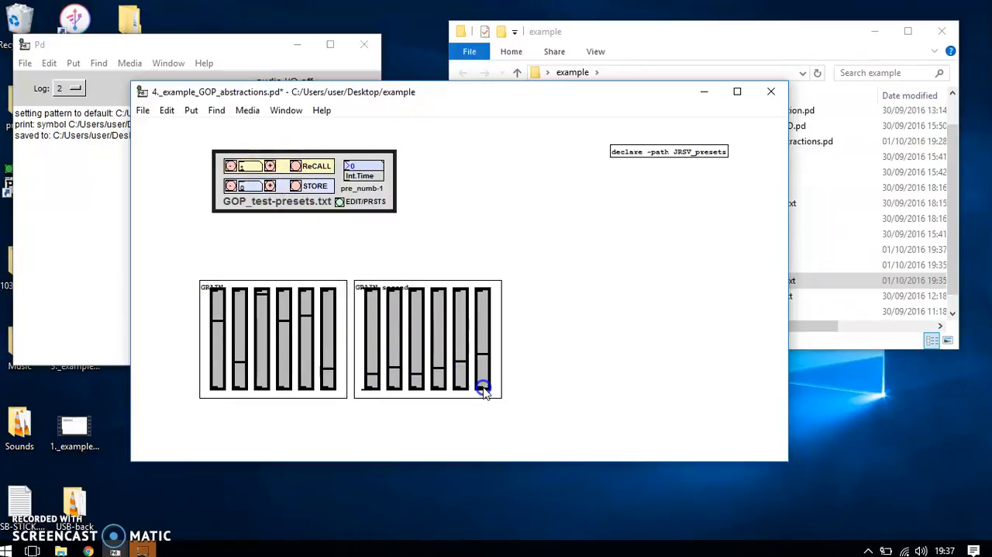
click(269, 186)
click(296, 186)
Recall presets 0 and 1 alternately to compare the slider positions of both GRAIN instances.
click(227, 169)
click(225, 226)
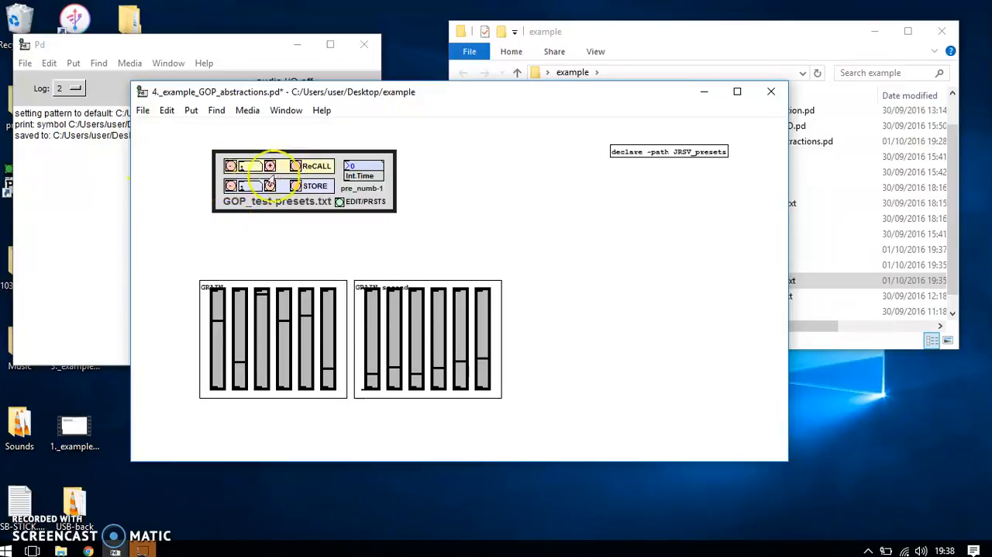
click(228, 168)
click(310, 168)
click(392, 348)
click(269, 166)
click(299, 168)
click(300, 169)
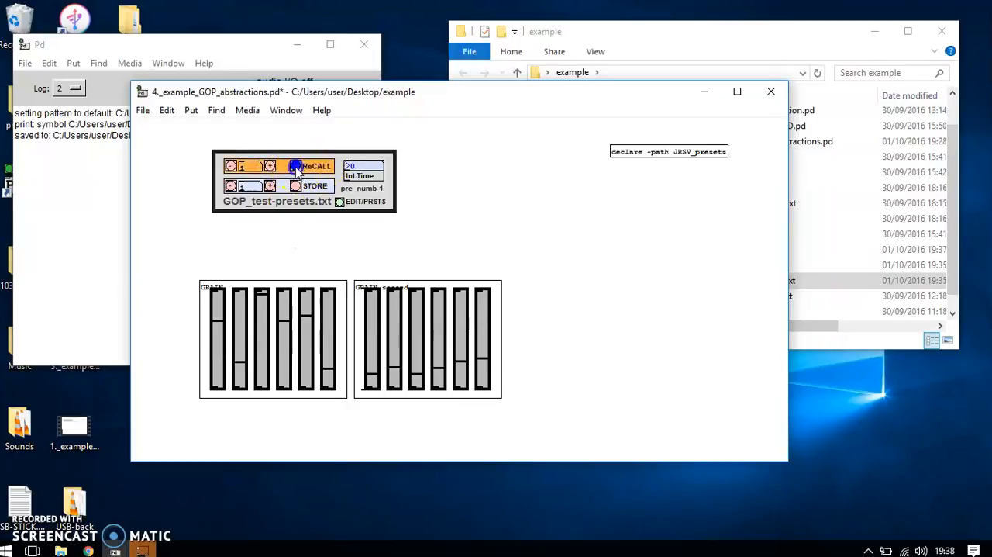